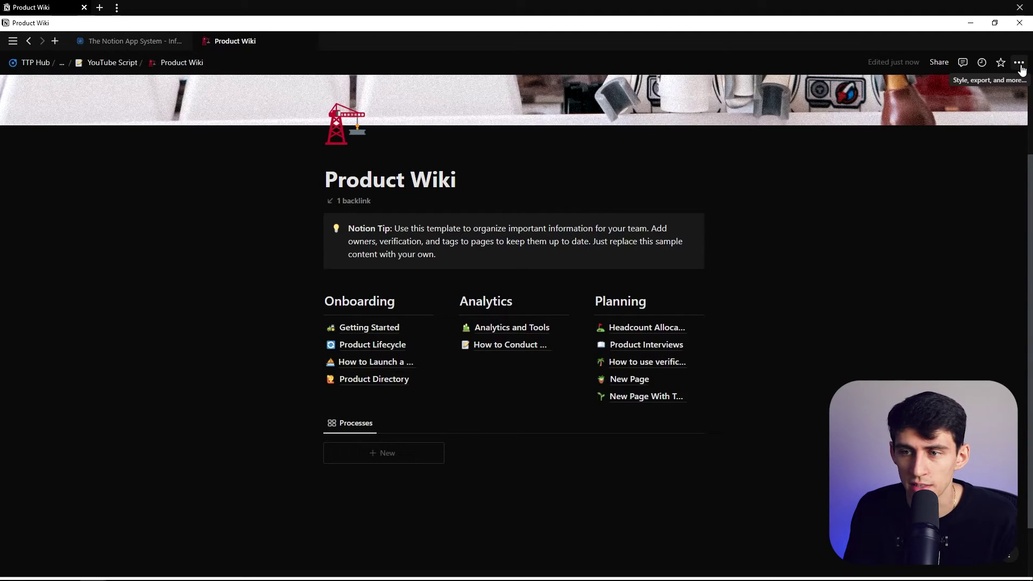
Turn the Product Wiki page into a wiki and view its All pages table
{"action": "left_click", "coordinate": [1020, 63]}
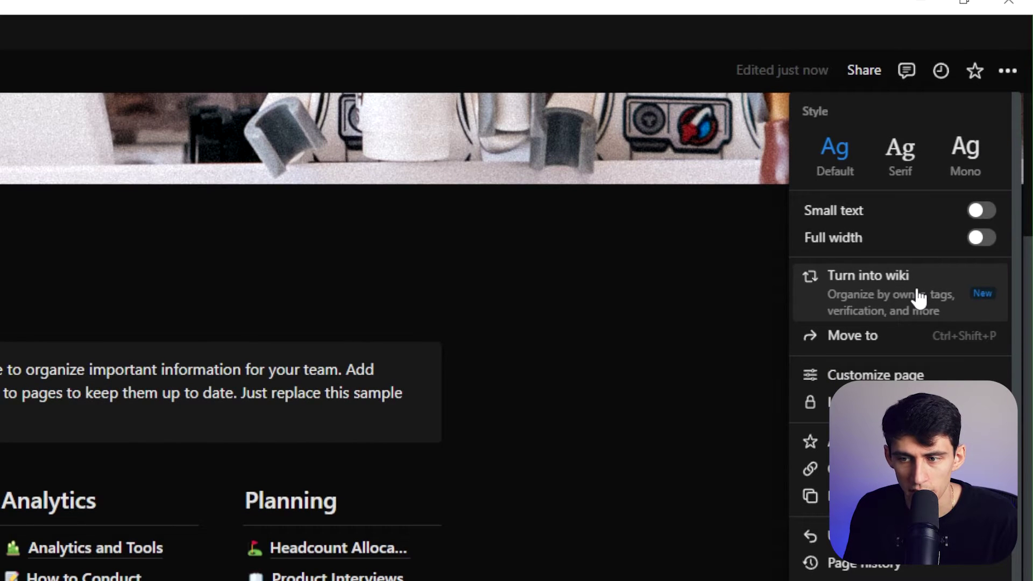
{"action": "left_click", "coordinate": [919, 297]}
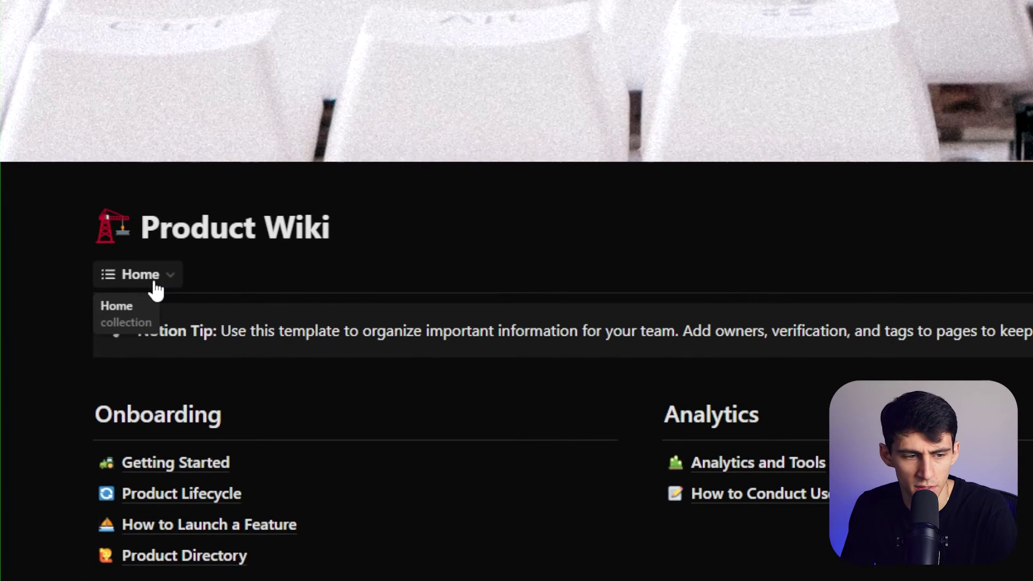
{"action": "left_click", "coordinate": [154, 284]}
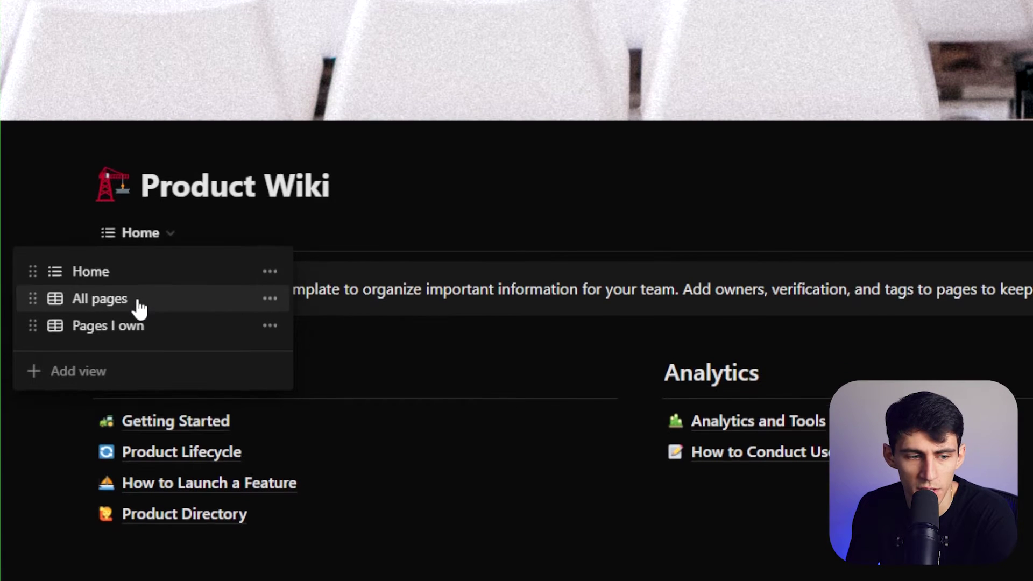
{"action": "left_click", "coordinate": [134, 324]}
Switch to the Pages I own view and check its Owner: Me filter
{"action": "left_click", "coordinate": [173, 281]}
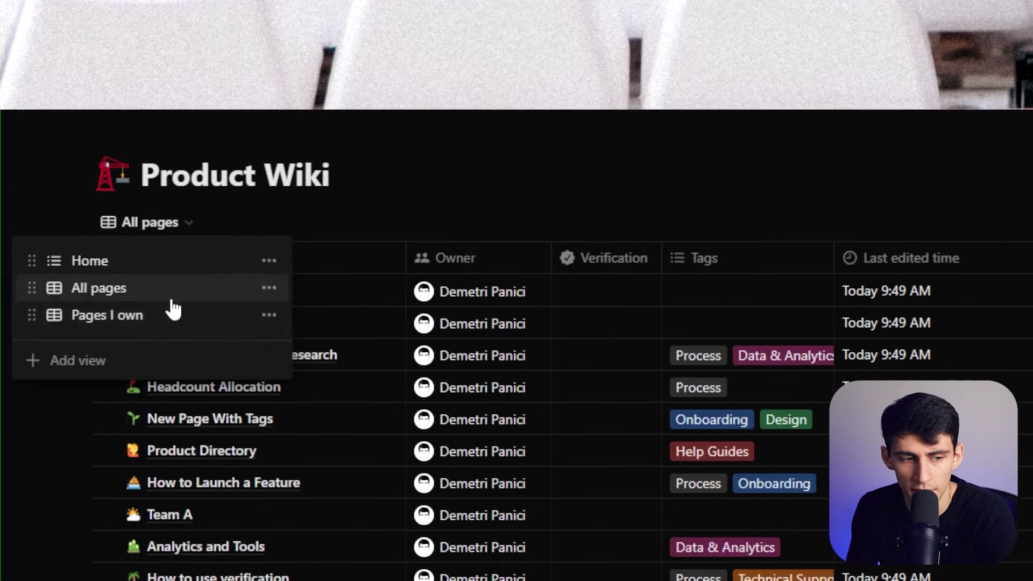
{"action": "left_click", "coordinate": [176, 376]}
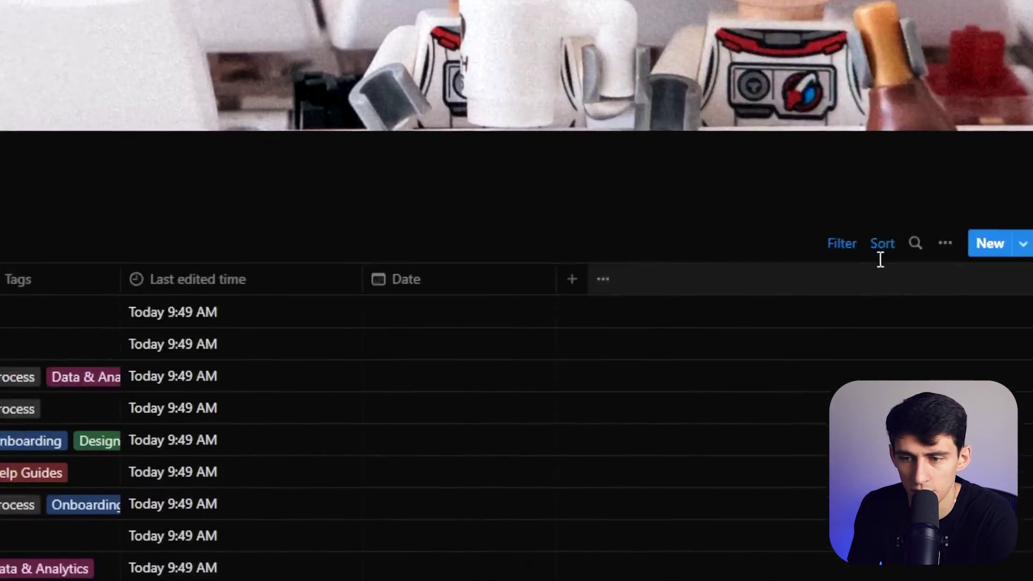
{"action": "left_click", "coordinate": [880, 244]}
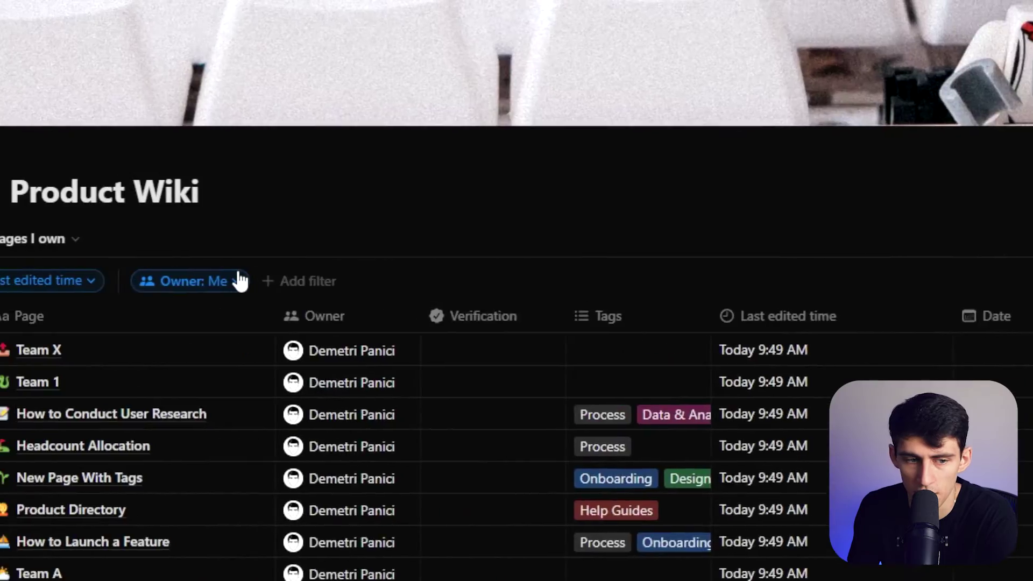
{"action": "left_click", "coordinate": [234, 280]}
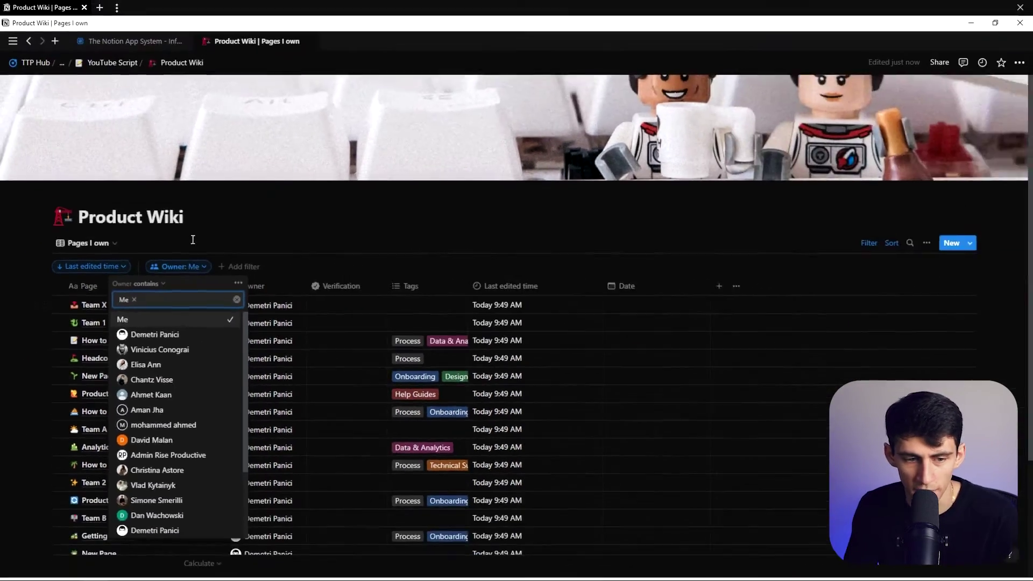
{"action": "left_click", "coordinate": [826, 234]}
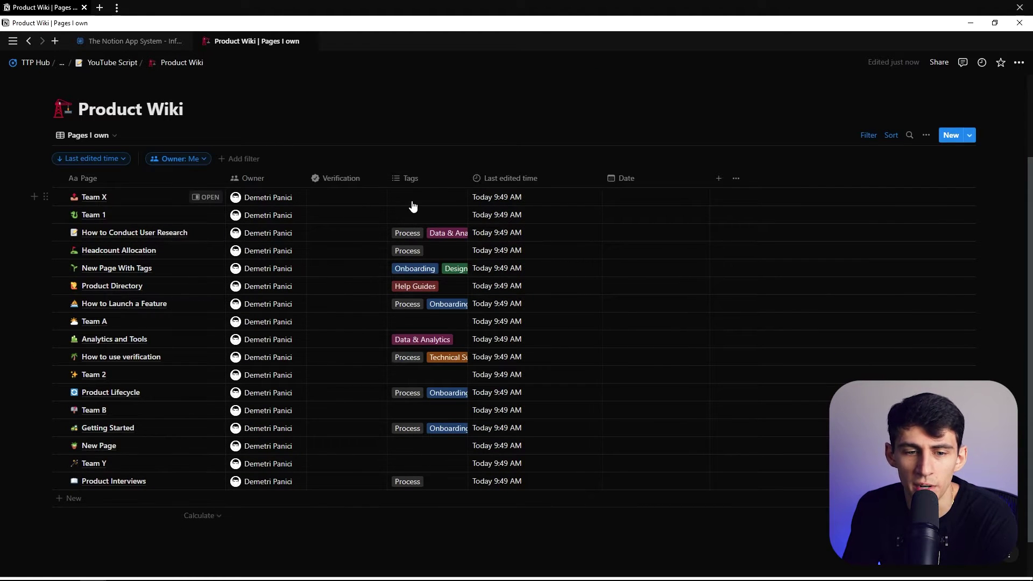
Inspect Team X's Date cell and the Date column options, leaving the date empty
{"action": "left_click", "coordinate": [648, 196]}
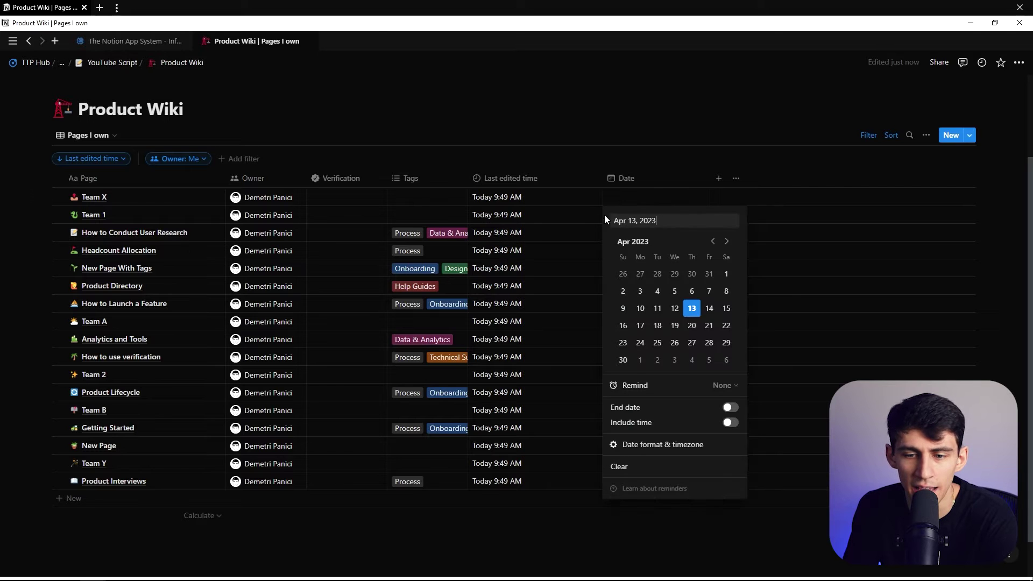
{"action": "key", "text": "Escape"}
{"action": "left_click", "coordinate": [707, 178]}
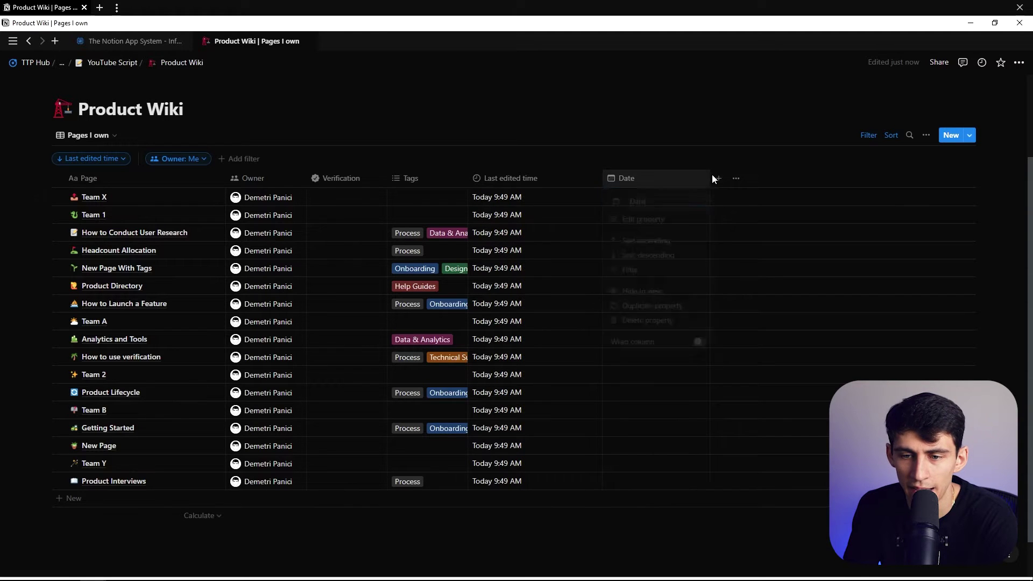
{"action": "left_click", "coordinate": [718, 178]}
{"action": "left_click", "coordinate": [629, 203]}
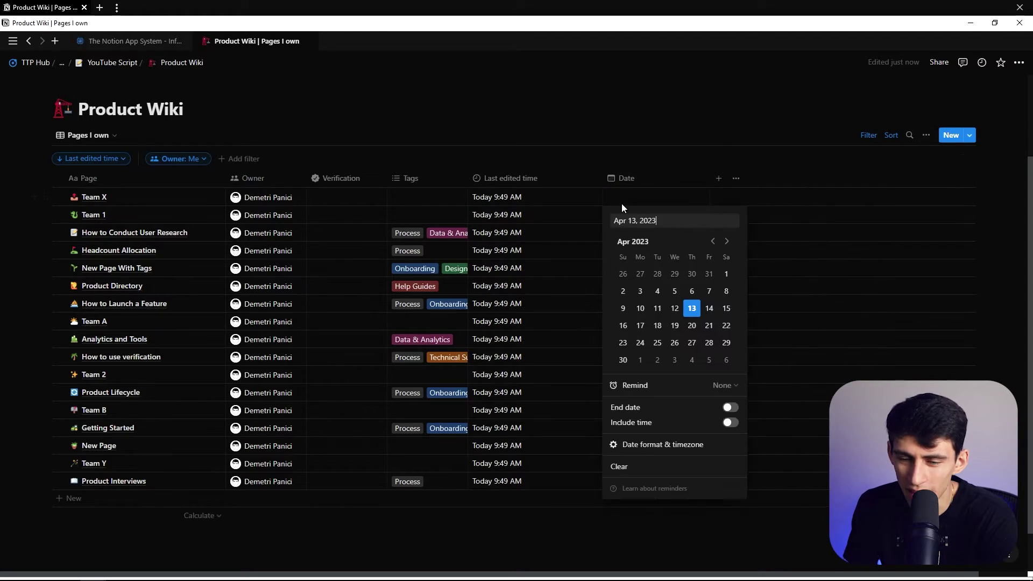
{"action": "key", "text": "Escape"}
Switch to the Home view, open Analytics and Tools, then go back to Product Wiki
{"action": "left_click", "coordinate": [115, 138]}
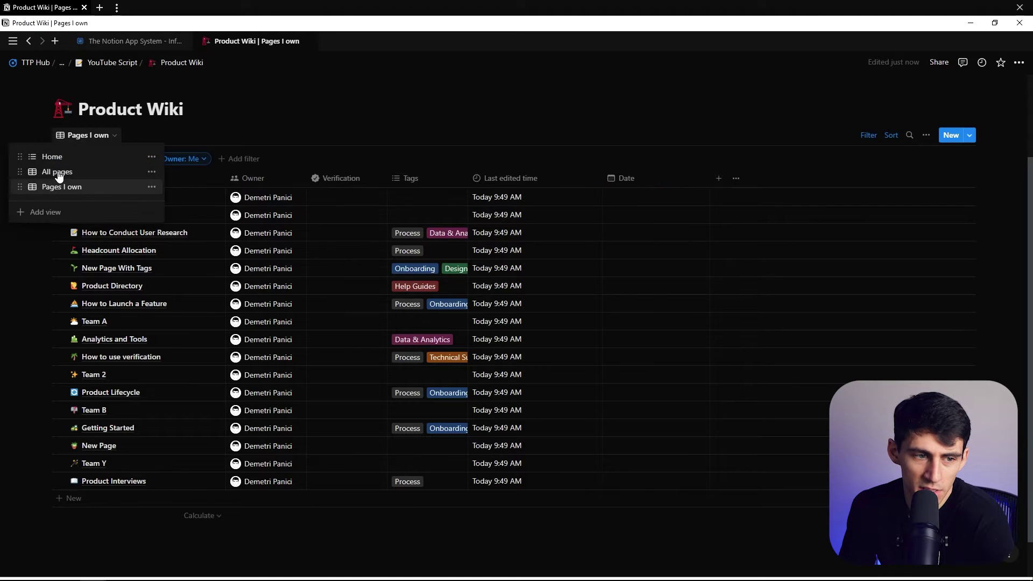
{"action": "left_click", "coordinate": [67, 159]}
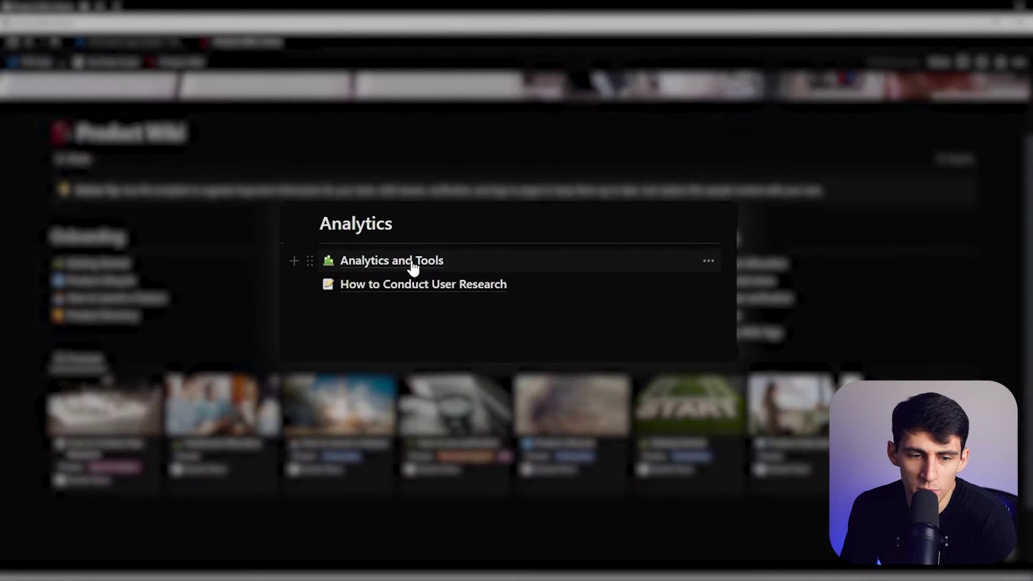
{"action": "left_click_drag", "start_coordinate": [415, 262], "coordinate": [492, 268]}
{"action": "left_click", "coordinate": [491, 268]}
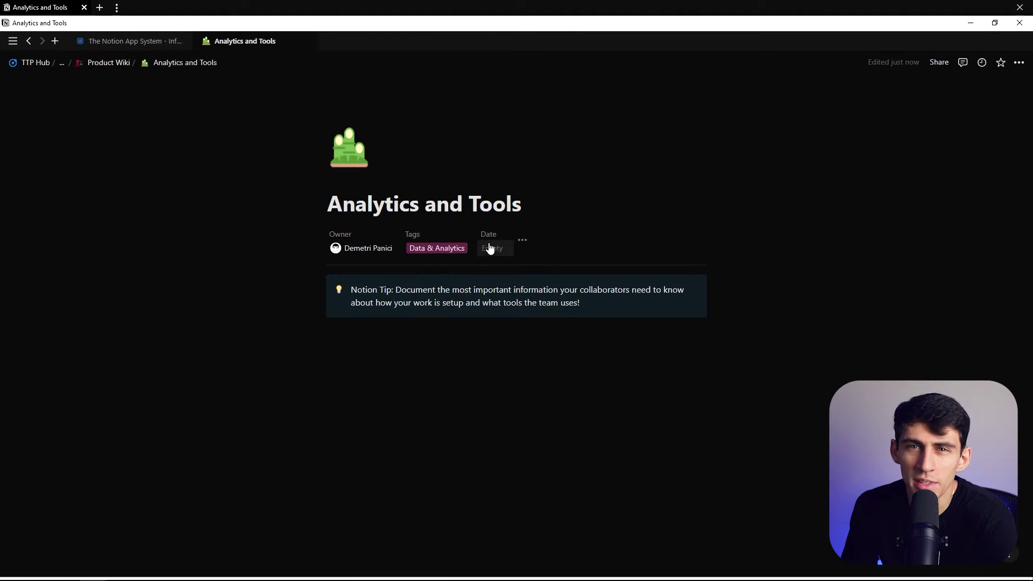
{"action": "left_click", "coordinate": [522, 240]}
{"action": "key", "text": "alt+Left"}
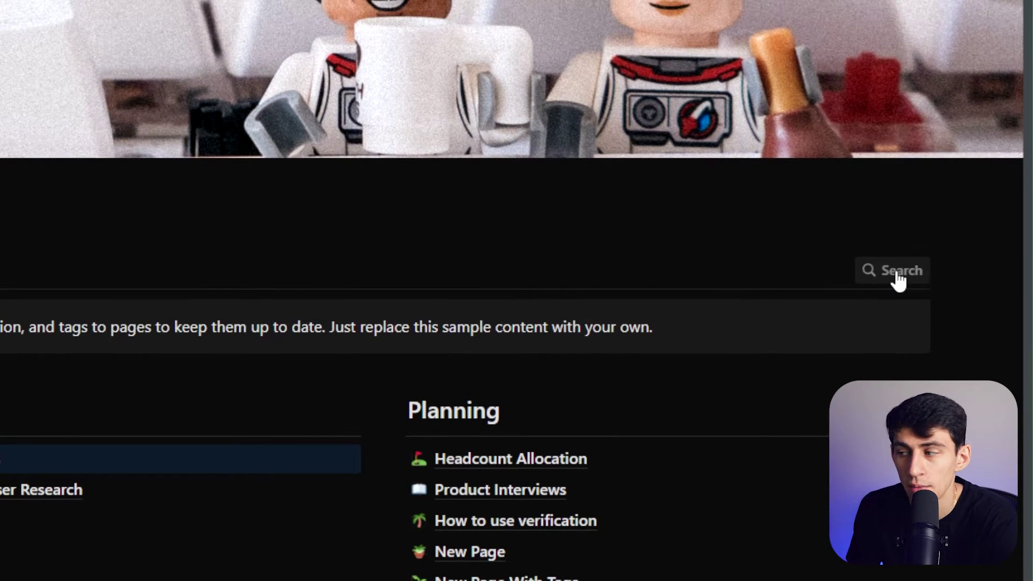
Open search within Product Wiki, review its page scope, and close it
{"action": "left_click", "coordinate": [898, 274]}
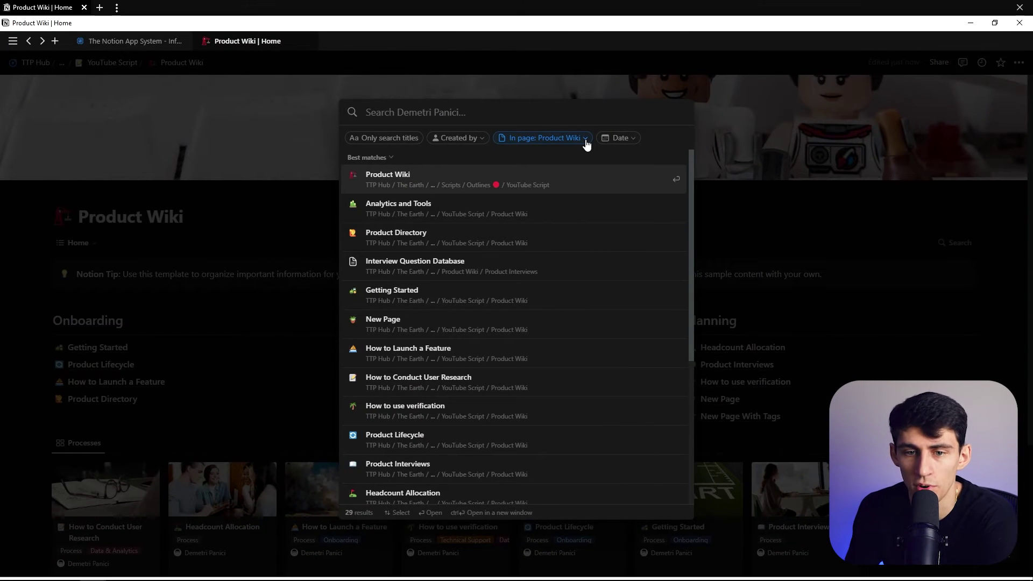
{"action": "left_click", "coordinate": [586, 141]}
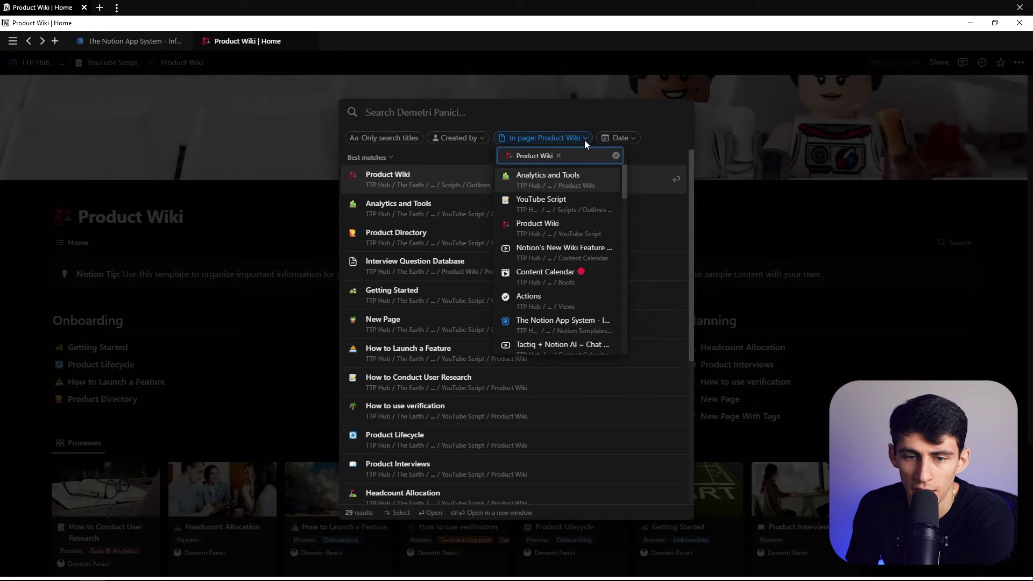
{"action": "left_click", "coordinate": [584, 140]}
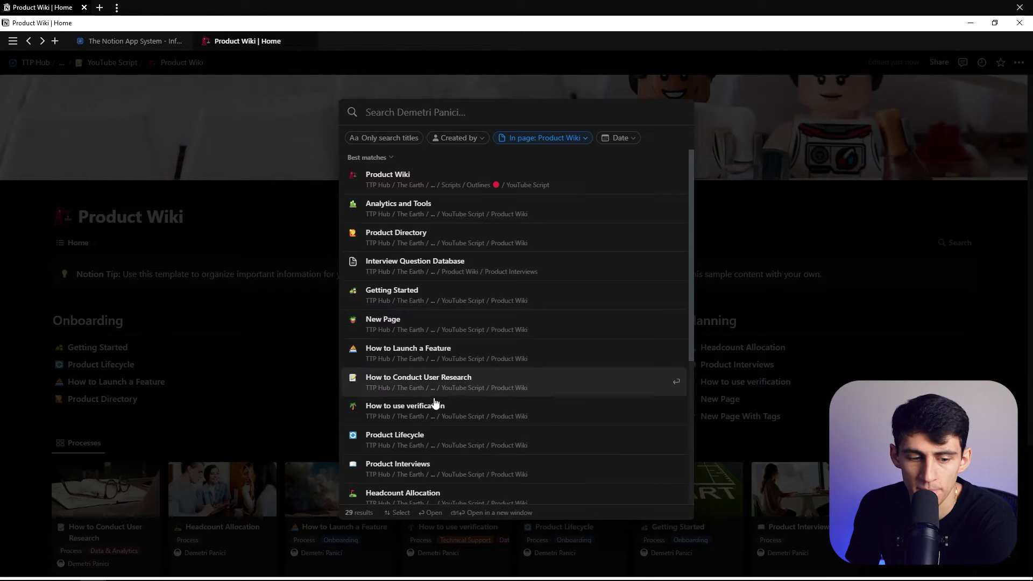
{"action": "left_click", "coordinate": [228, 233]}
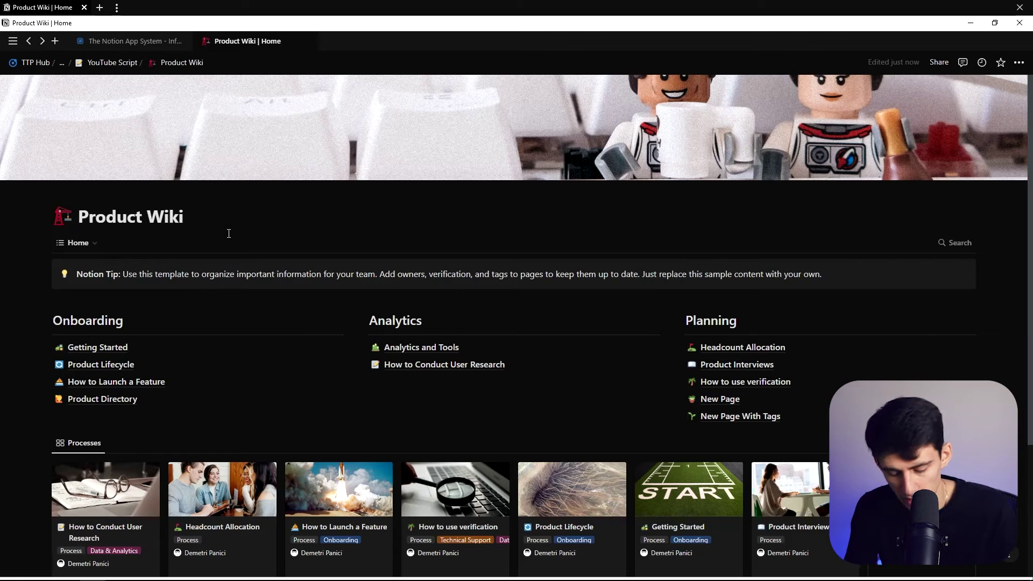
Search 'product wiki' with quick-find, limited to the Product Wiki page
{"action": "key", "text": "ctrl+p"}
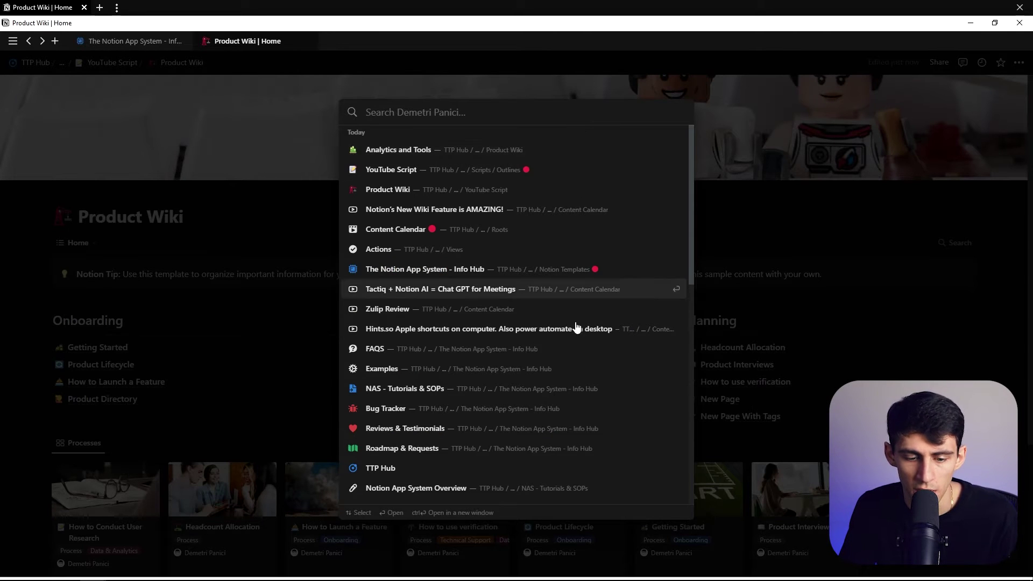
{"action": "scroll", "coordinate": [534, 212], "scroll_direction": "down", "scroll_amount": 7}
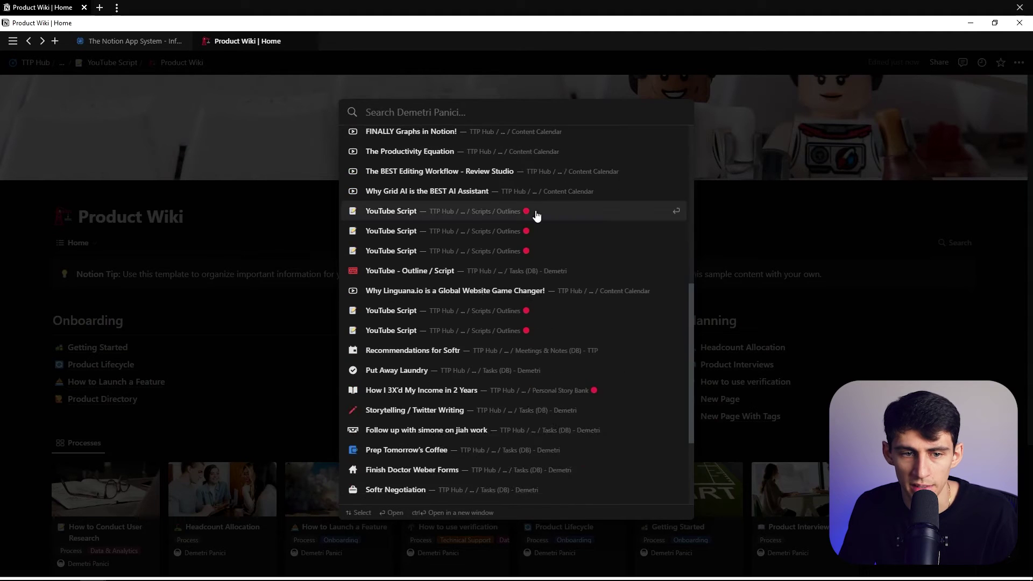
{"action": "scroll", "coordinate": [484, 322], "scroll_direction": "up", "scroll_amount": 6}
{"action": "type", "text": "produc"}
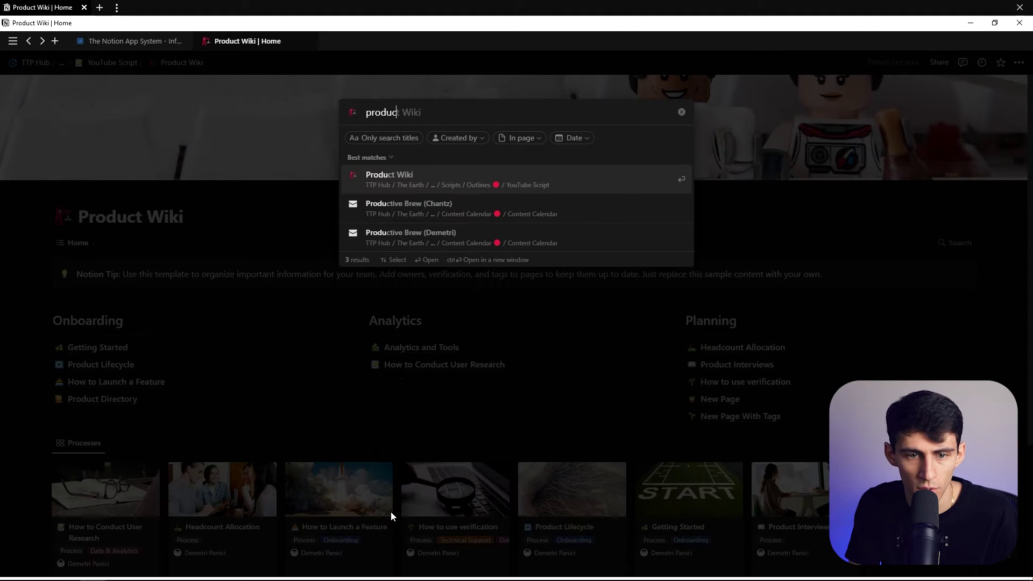
{"action": "type", "text": "t wiki"}
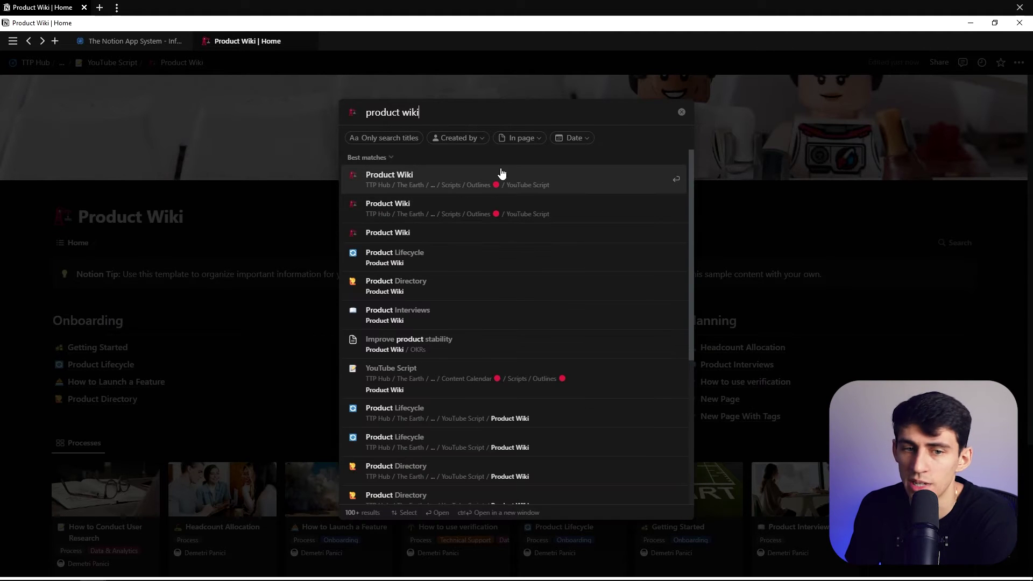
{"action": "left_click", "coordinate": [529, 139]}
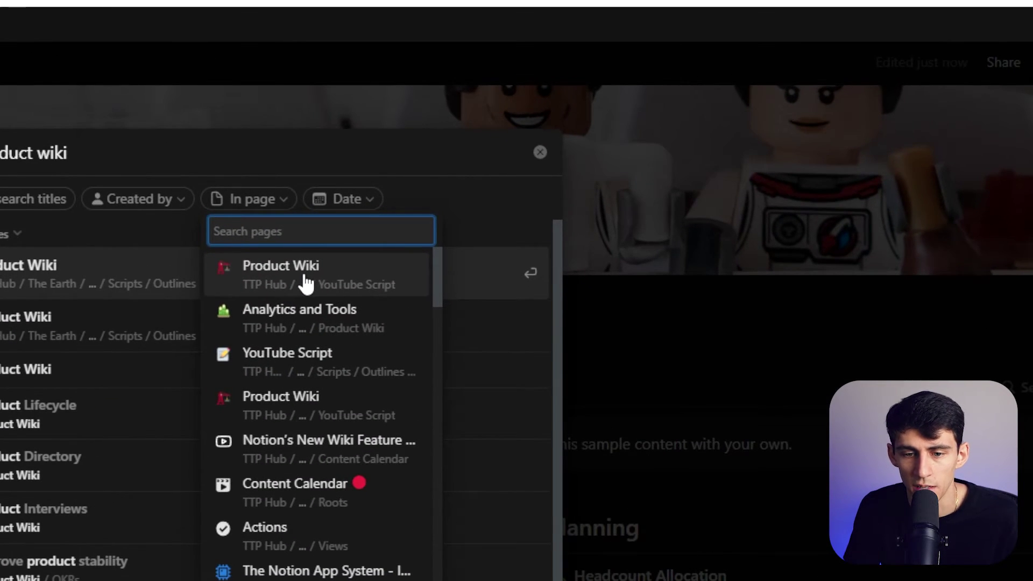
{"action": "left_click", "coordinate": [311, 283]}
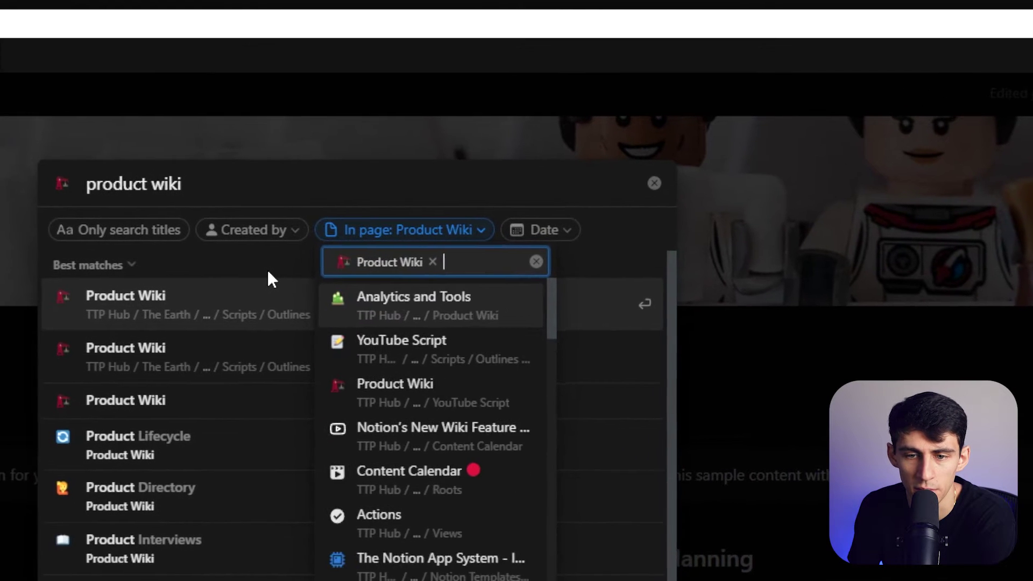
{"action": "key", "text": "Escape"}
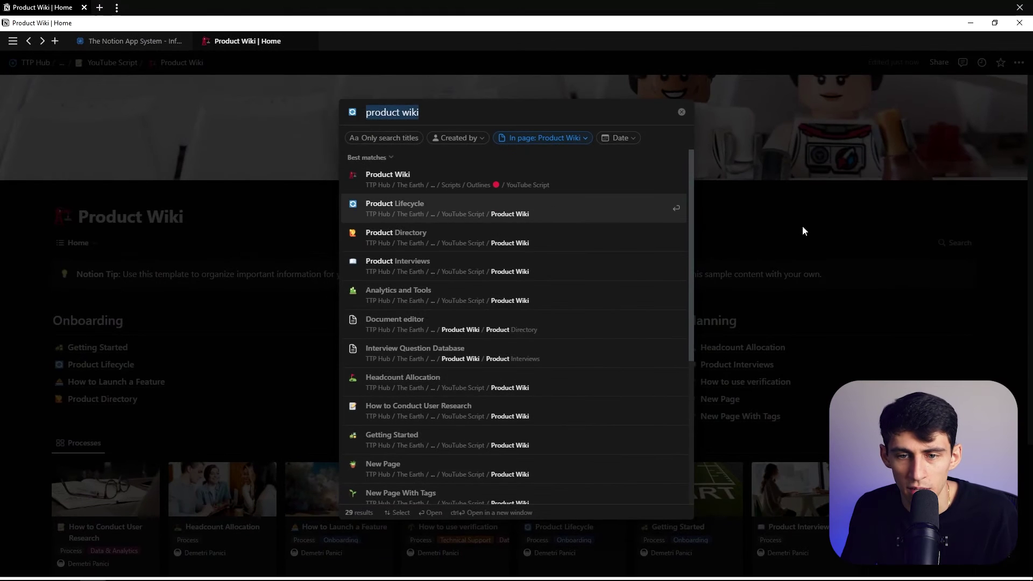
{"action": "left_click", "coordinate": [876, 400]}
{"action": "left_click", "coordinate": [954, 244]}
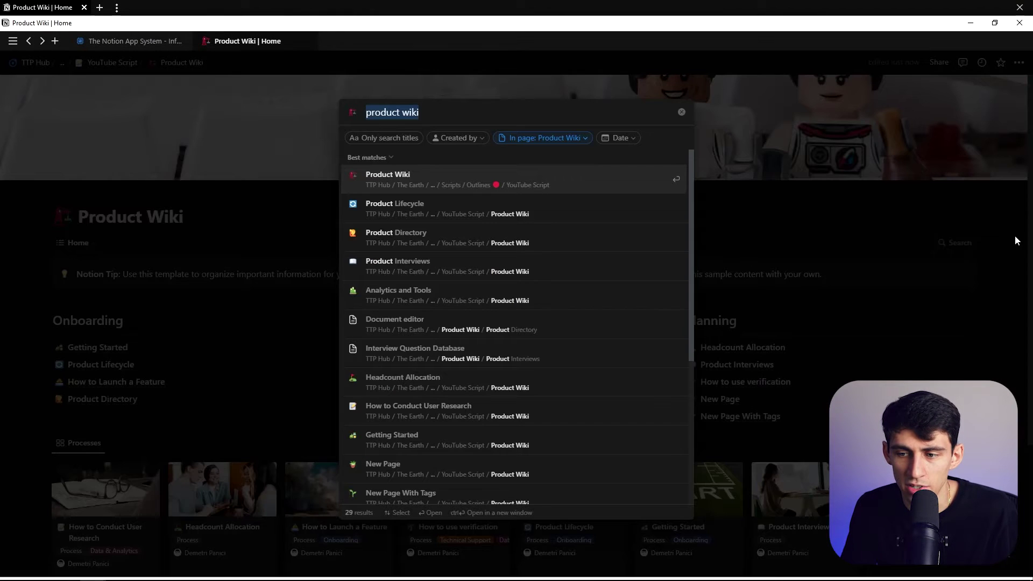
{"action": "left_click", "coordinate": [933, 241]}
{"action": "scroll", "coordinate": [807, 366], "scroll_direction": "down", "scroll_amount": 2}
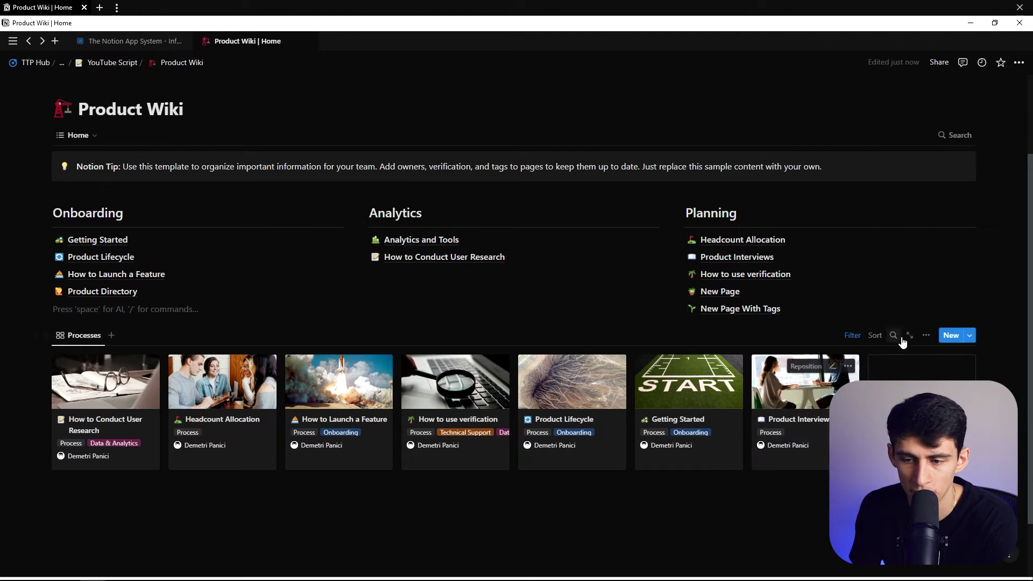
Open Processes as a full page, review its Tags: Process filter, and return to Product Wiki
{"action": "left_click", "coordinate": [909, 335]}
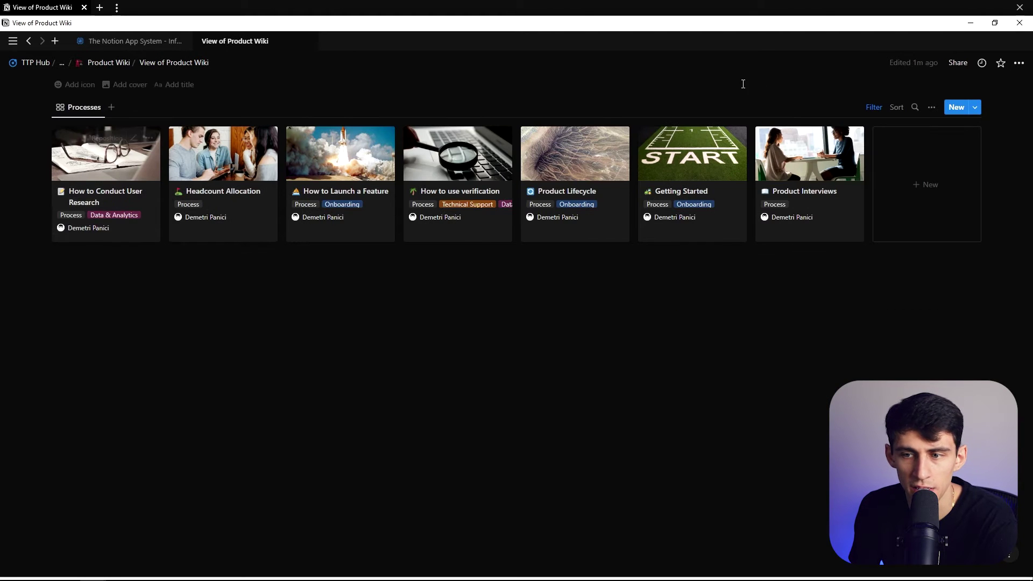
{"action": "left_click", "coordinate": [863, 107]}
{"action": "left_click", "coordinate": [108, 131]}
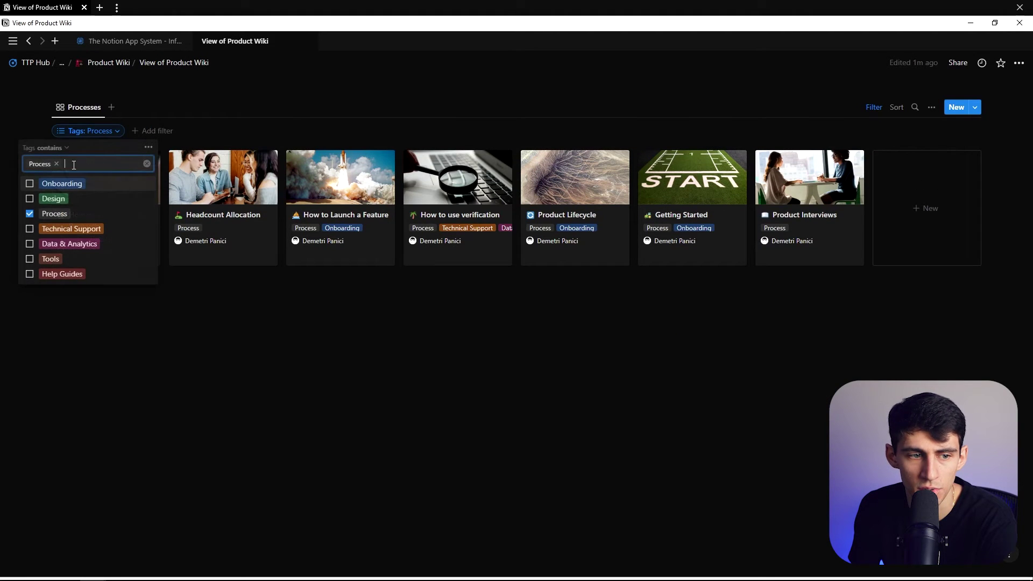
{"action": "left_click", "coordinate": [318, 99]}
{"action": "left_click", "coordinate": [109, 62]}
{"action": "scroll", "coordinate": [299, 338], "scroll_direction": "down", "scroll_amount": 3}
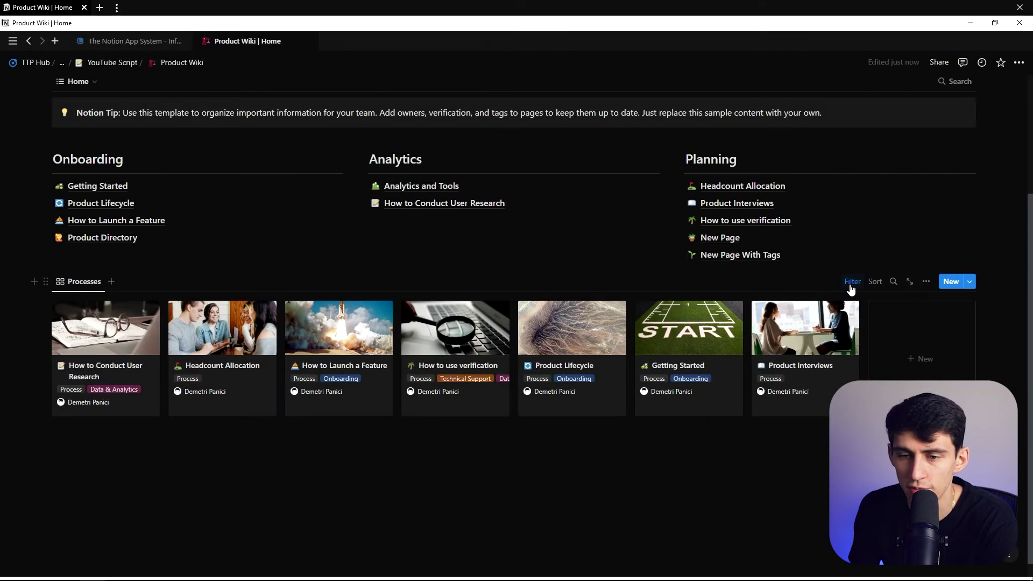
{"action": "scroll", "coordinate": [223, 300], "scroll_direction": "up", "scroll_amount": 3}
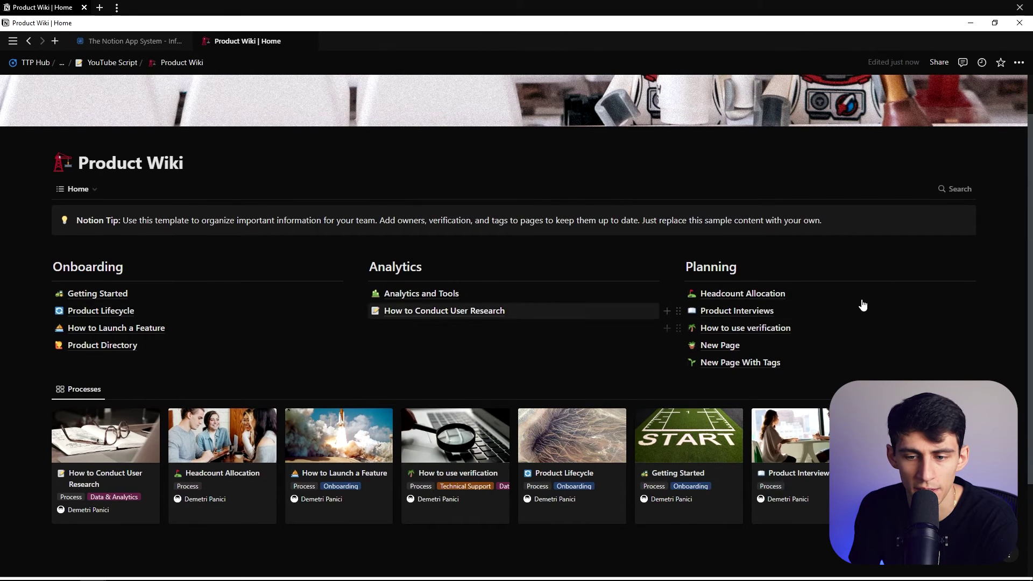
Open How to Conduct User Research and reveal its hidden properties
{"action": "left_click", "coordinate": [473, 312]}
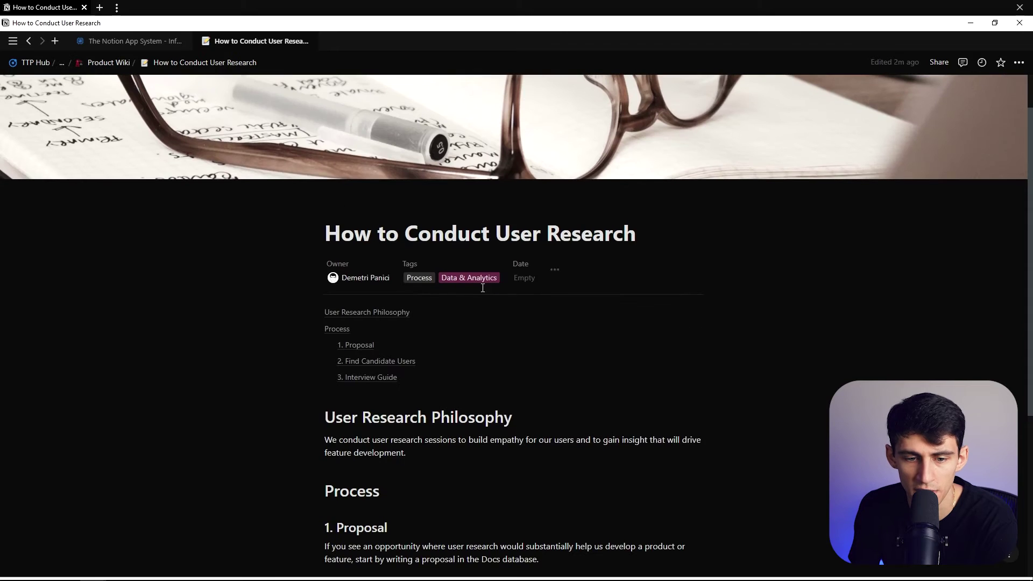
{"action": "left_click", "coordinate": [557, 271]}
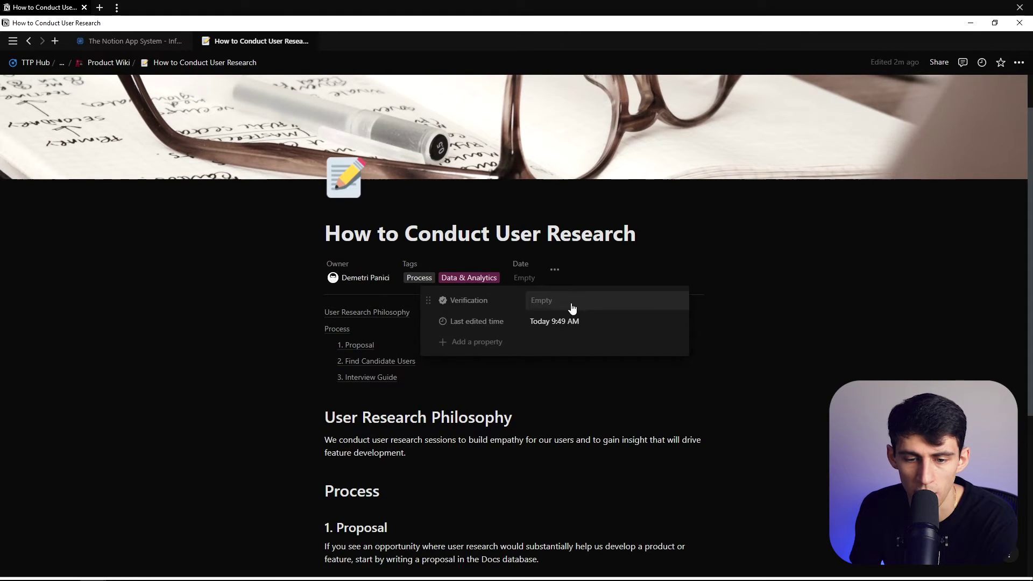
{"action": "left_click", "coordinate": [475, 257]}
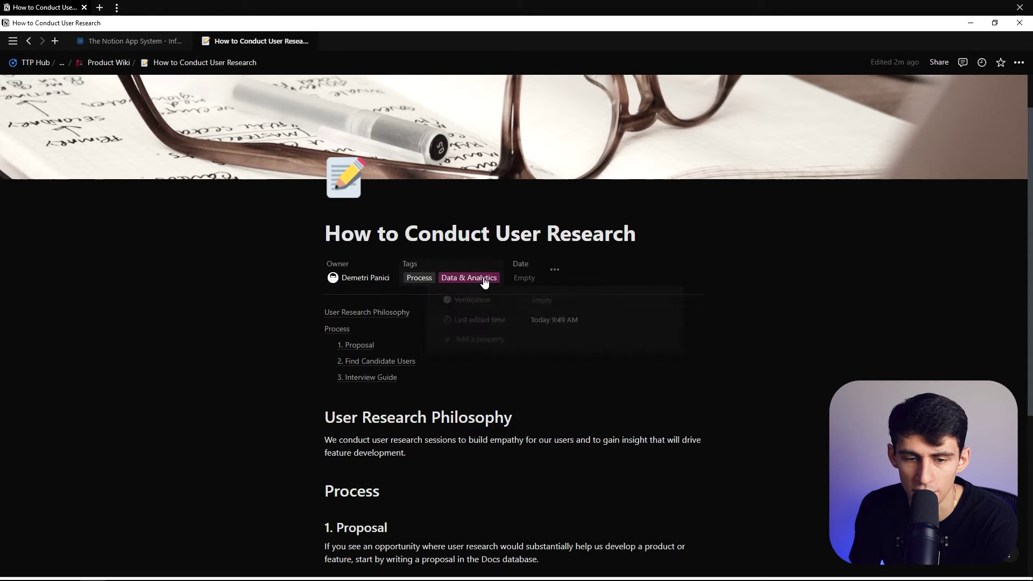
{"action": "left_click", "coordinate": [556, 270]}
Set the Verification property to Always show
{"action": "left_click", "coordinate": [479, 299]}
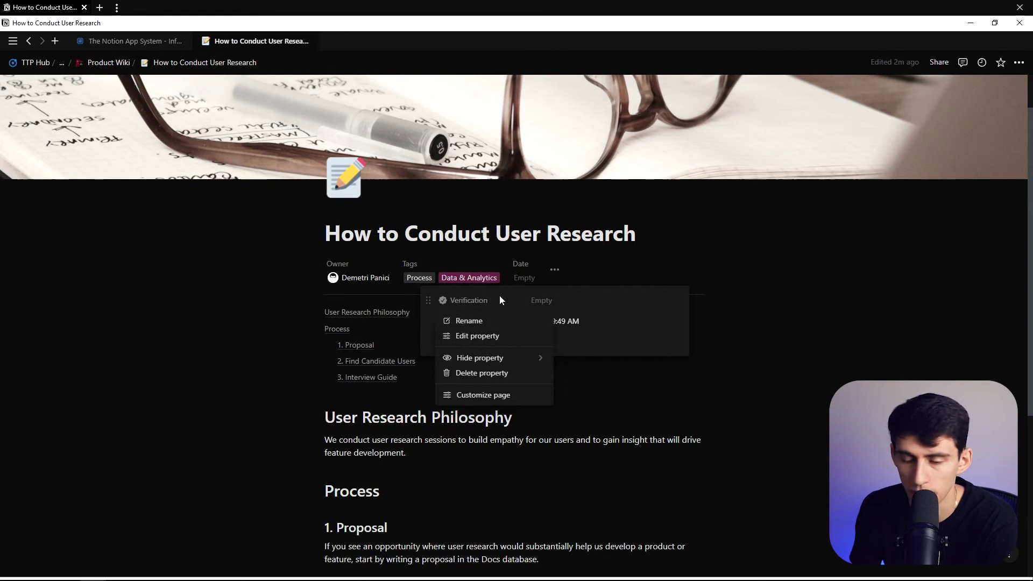
{"action": "mouse_move", "coordinate": [502, 358]}
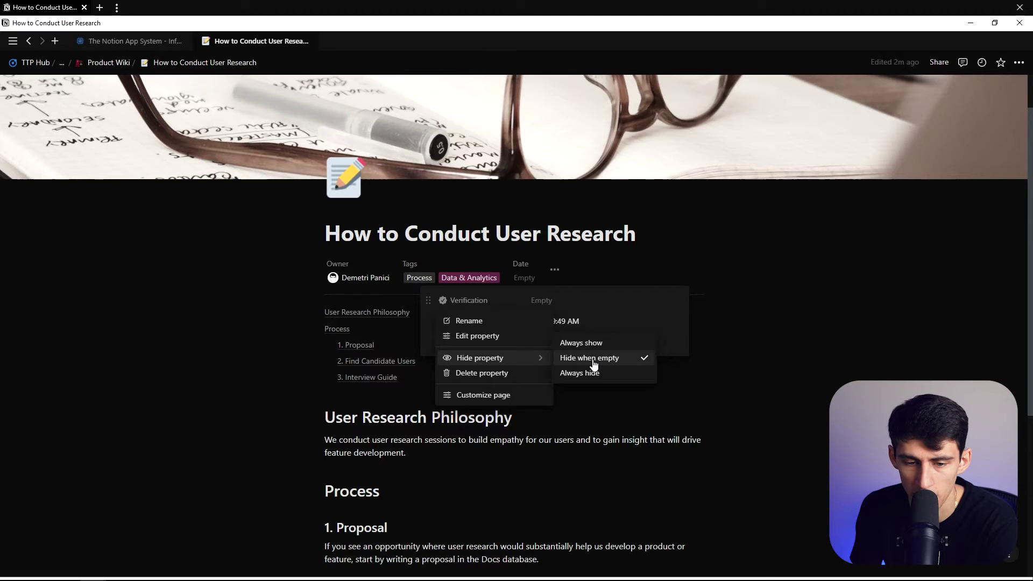
{"action": "left_click", "coordinate": [593, 344]}
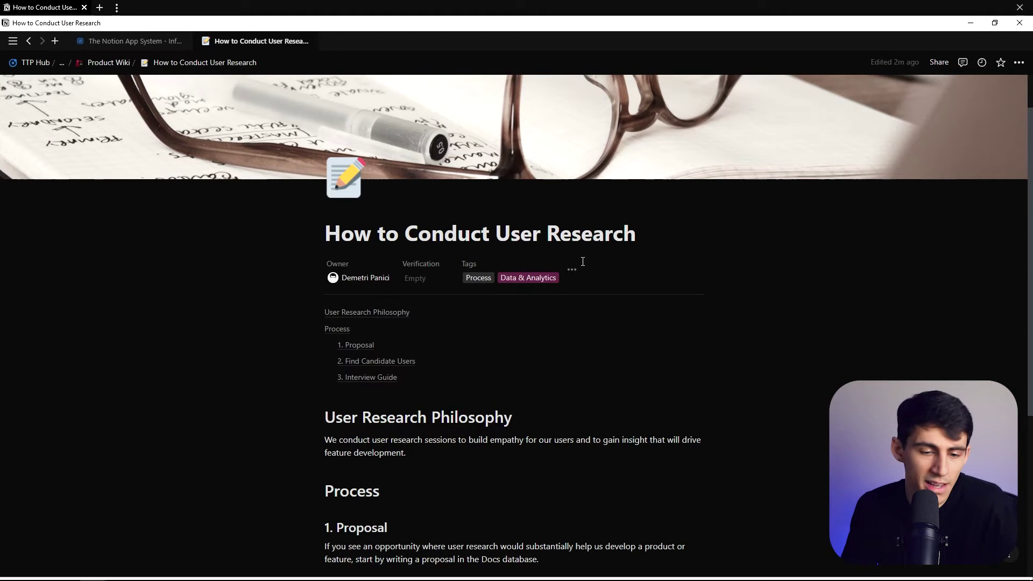
{"action": "scroll", "coordinate": [578, 269], "scroll_direction": "down", "scroll_amount": 5}
{"action": "scroll", "coordinate": [574, 281], "scroll_direction": "up", "scroll_amount": 6}
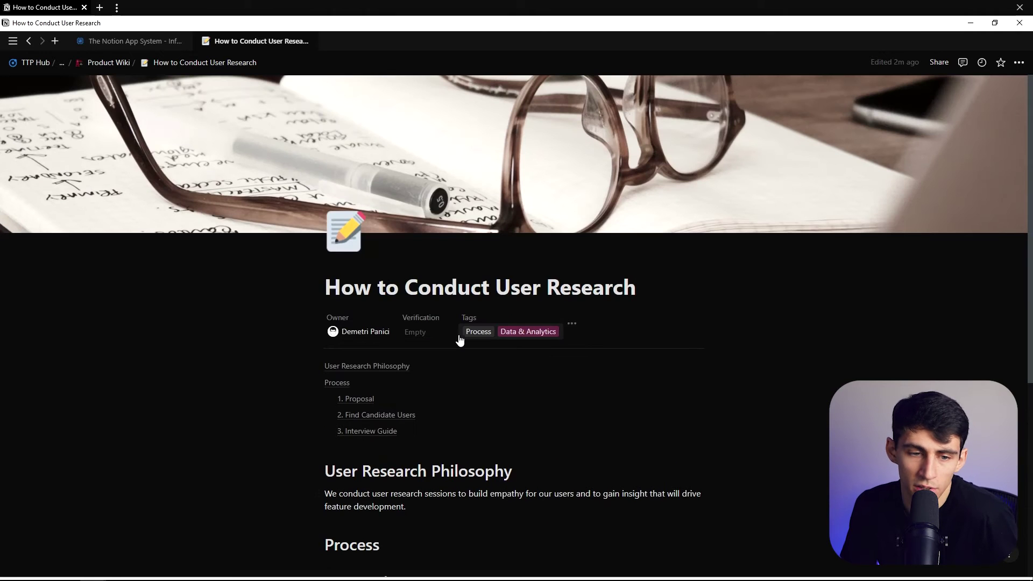
{"action": "scroll", "coordinate": [457, 293], "scroll_direction": "down", "scroll_amount": 2}
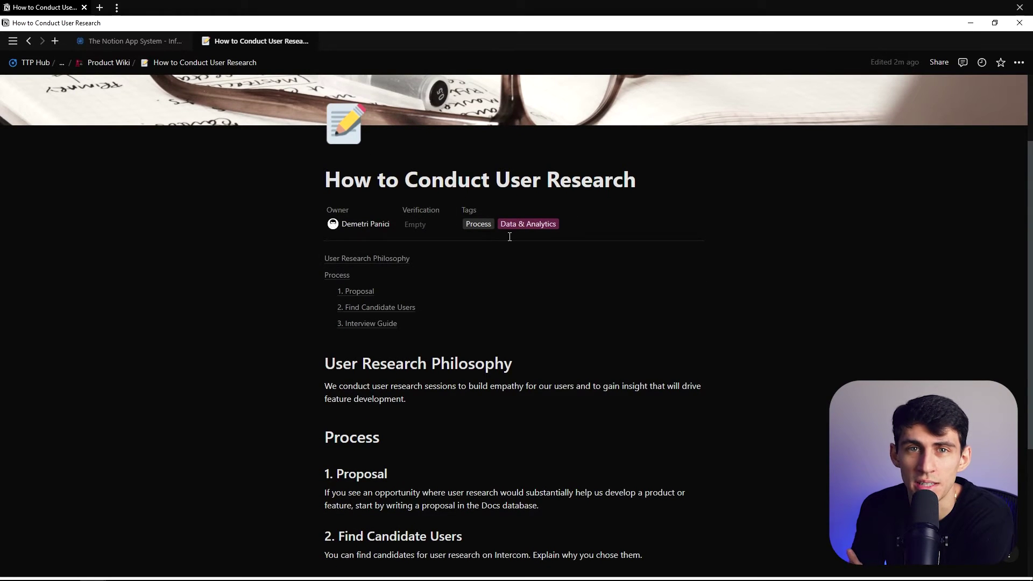
{"action": "scroll", "coordinate": [480, 302], "scroll_direction": "up", "scroll_amount": 1}
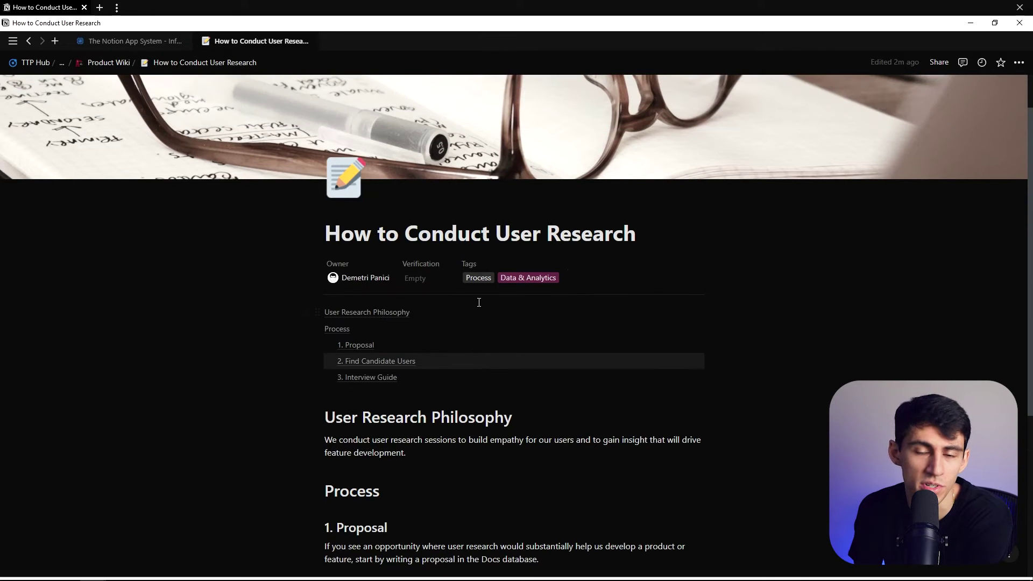
Verify the page for 30 days, extend it to 90 days, then set it to Indefinitely
{"action": "left_click", "coordinate": [422, 278]}
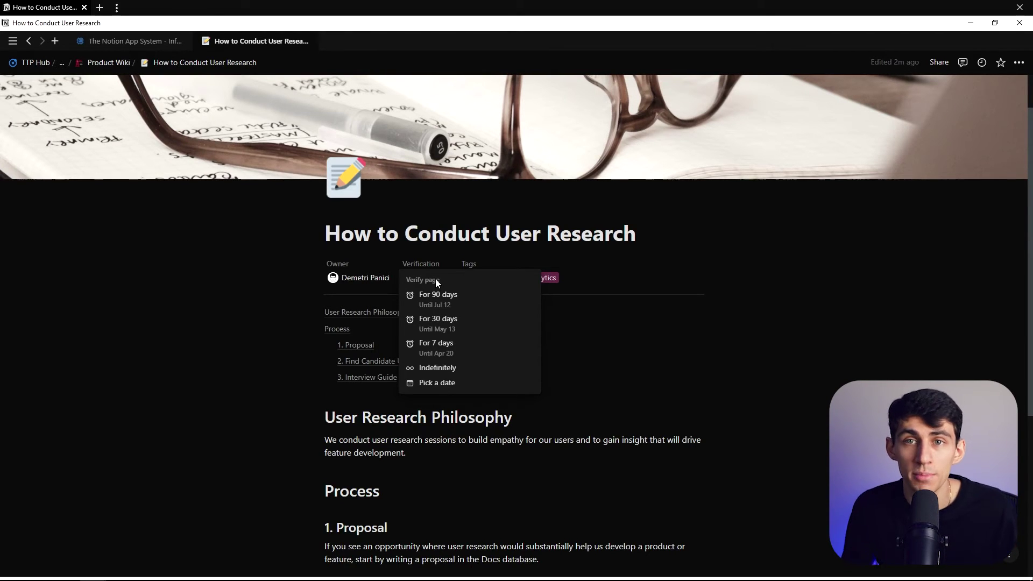
{"action": "left_click", "coordinate": [448, 321]}
{"action": "mouse_move", "coordinate": [437, 283]}
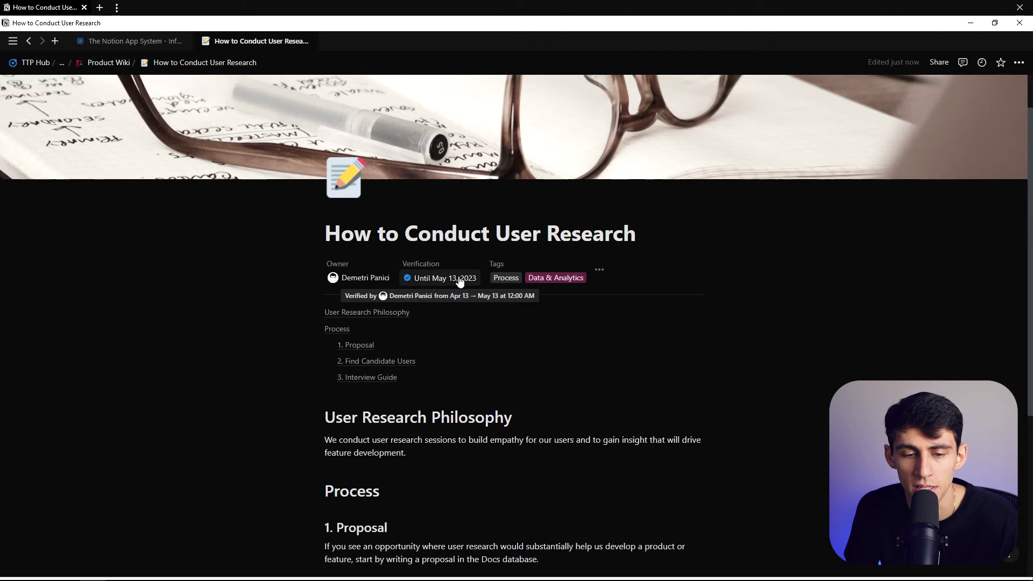
{"action": "left_click", "coordinate": [463, 279]}
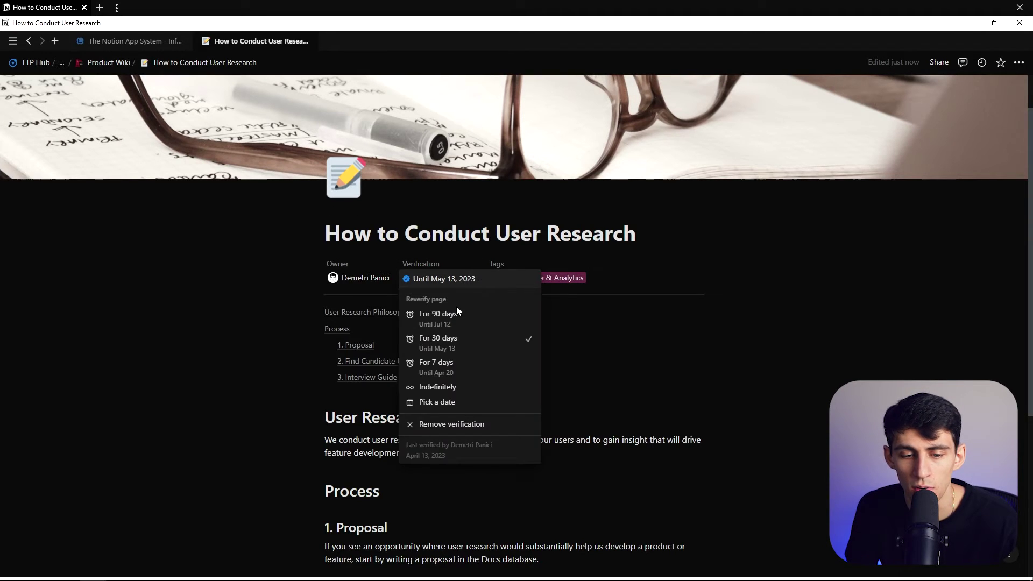
{"action": "left_click", "coordinate": [457, 309]}
{"action": "mouse_move", "coordinate": [456, 276]}
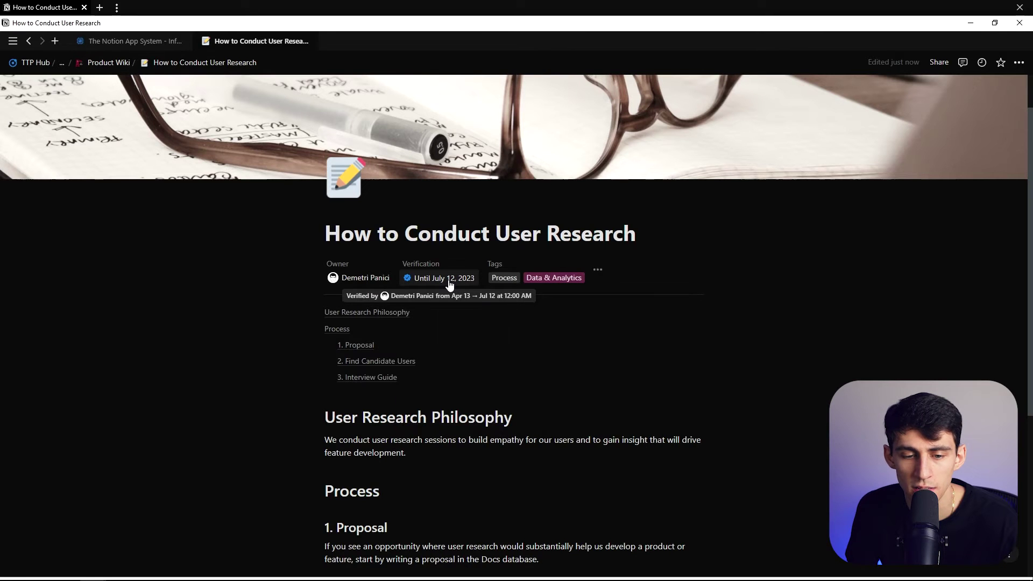
{"action": "left_click", "coordinate": [449, 280]}
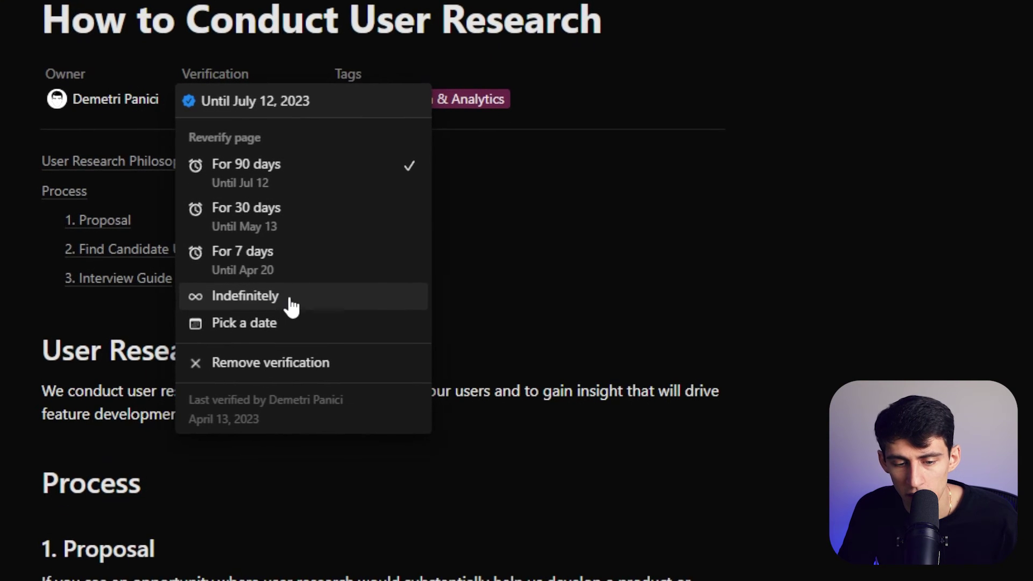
{"action": "left_click", "coordinate": [275, 289]}
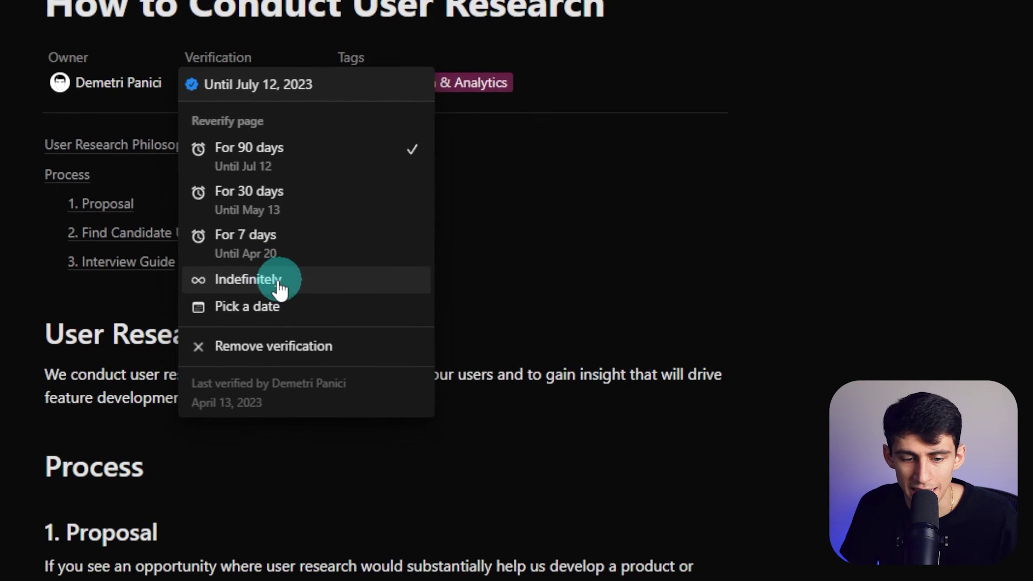
{"action": "mouse_move", "coordinate": [247, 89]}
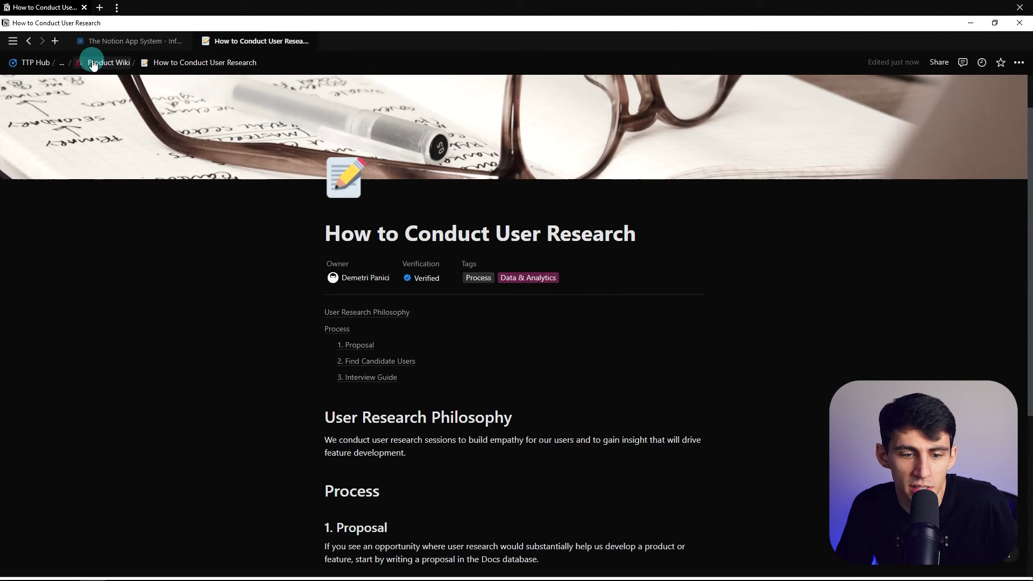
Return to the Product Wiki home and open the Analytics and Tools page
{"action": "scroll", "coordinate": [285, 421], "scroll_direction": "down", "scroll_amount": 3}
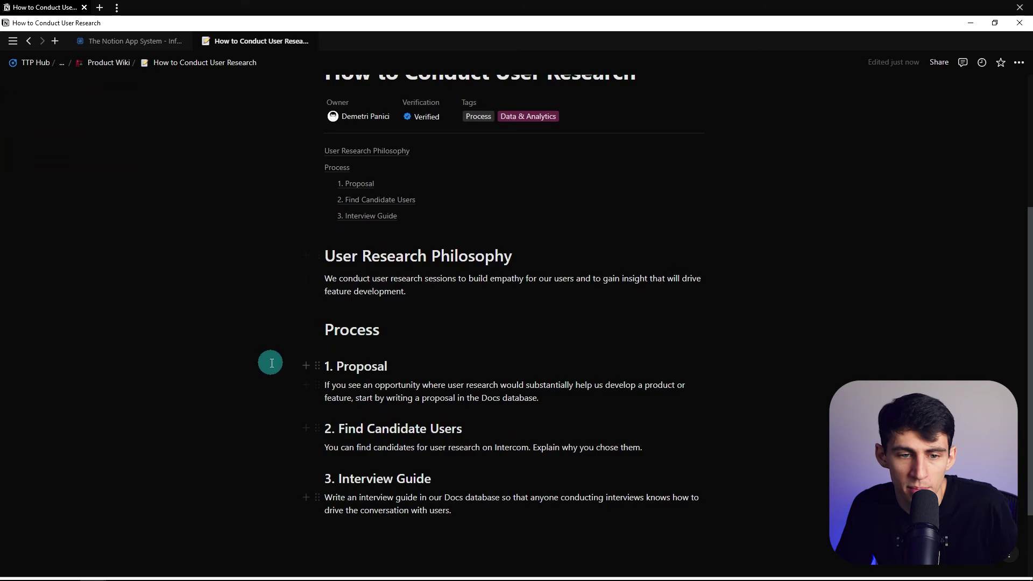
{"action": "scroll", "coordinate": [271, 363], "scroll_direction": "up", "scroll_amount": 3}
{"action": "left_click", "coordinate": [108, 60]}
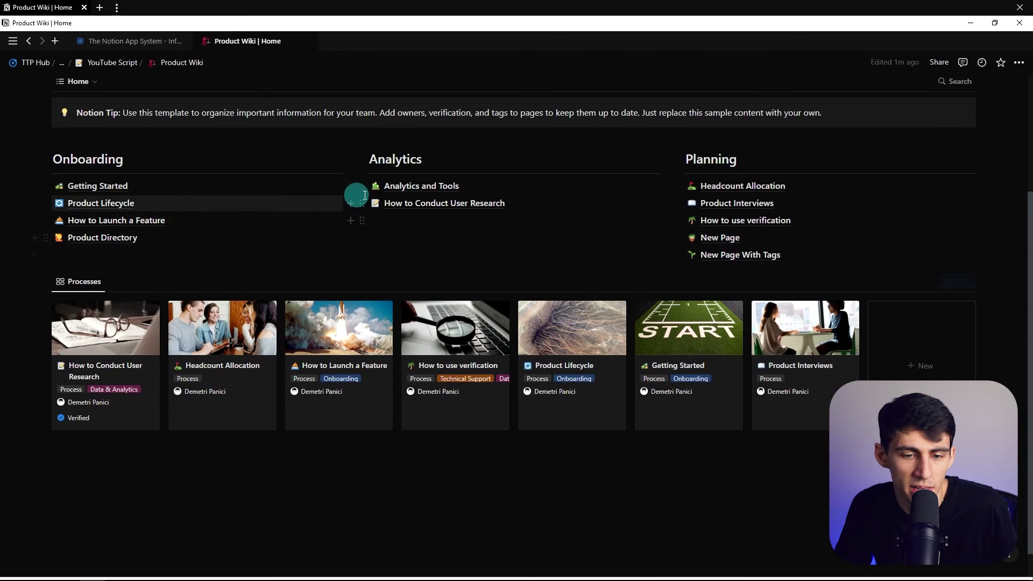
{"action": "scroll", "coordinate": [538, 226], "scroll_direction": "up", "scroll_amount": 1}
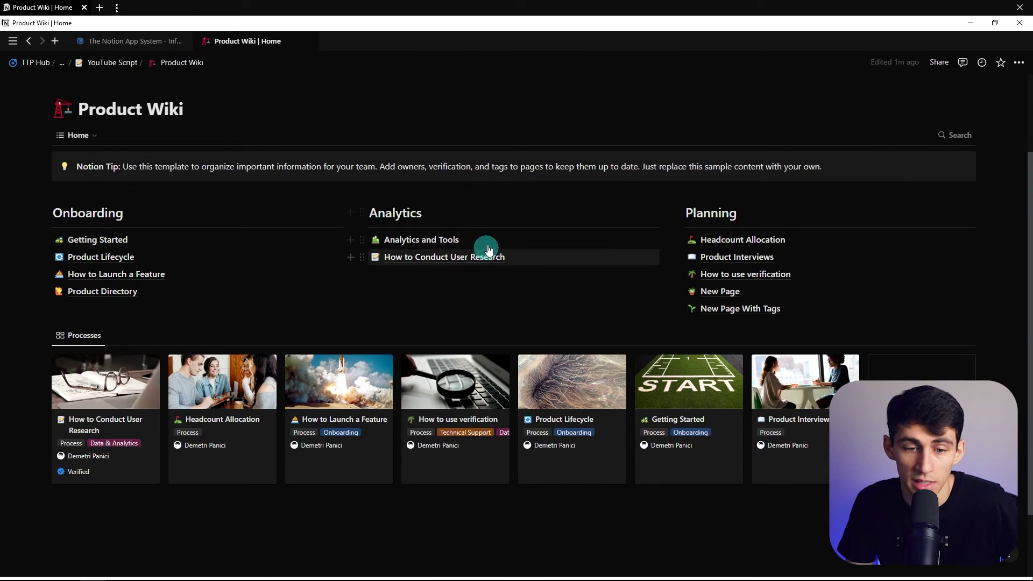
{"action": "left_click", "coordinate": [541, 242]}
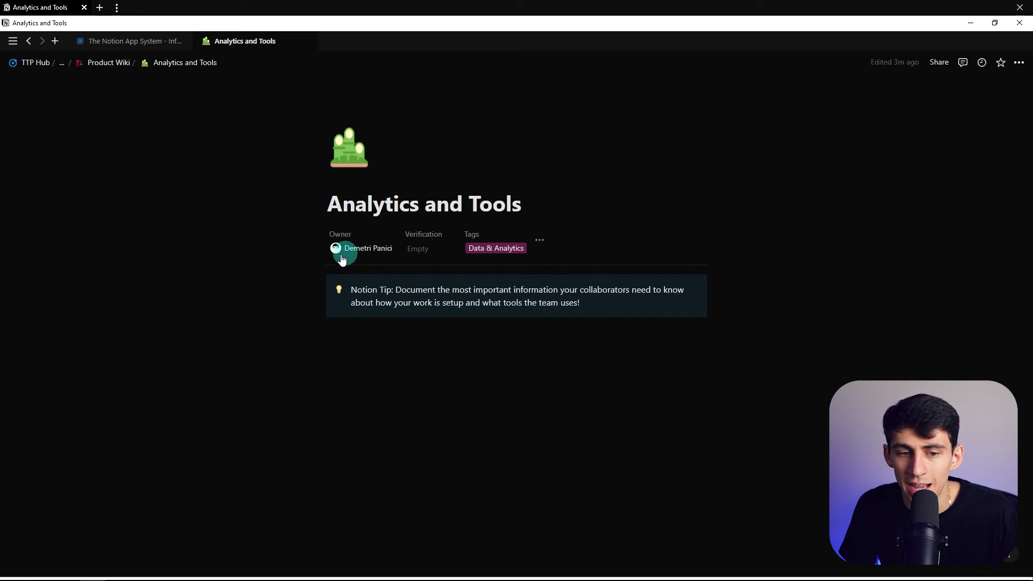
{"action": "left_click", "coordinate": [541, 238]}
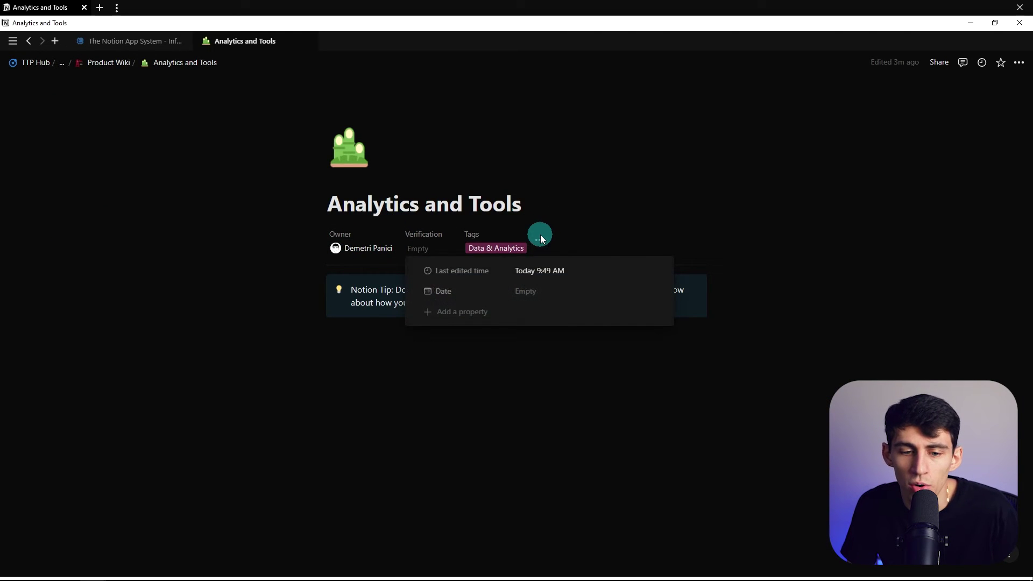
{"action": "left_click", "coordinate": [540, 238]}
Set the Owner and Tags properties to Always hide, then go back to Product Wiki
{"action": "left_click", "coordinate": [368, 254]}
{"action": "mouse_move", "coordinate": [443, 288]}
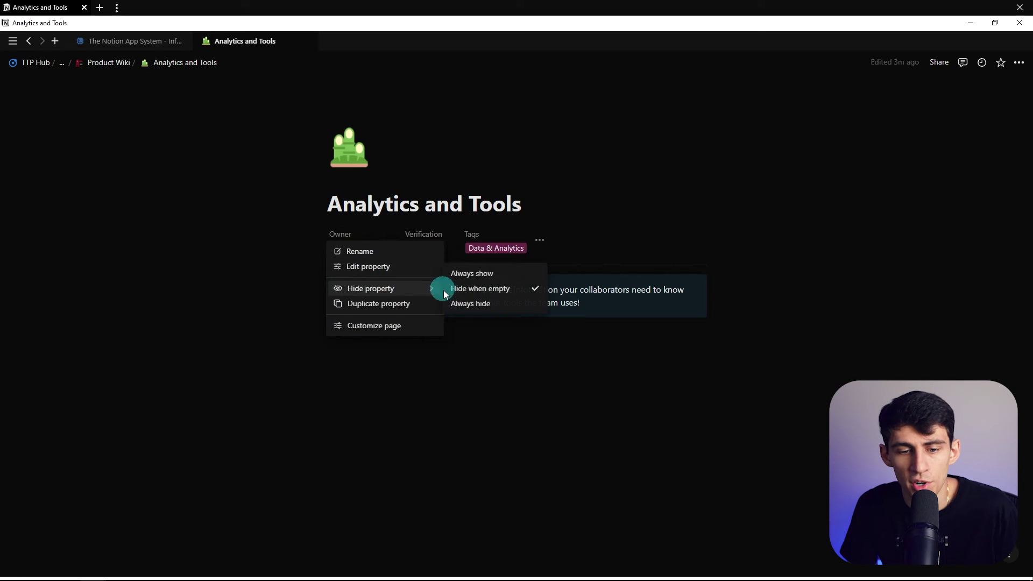
{"action": "left_click", "coordinate": [503, 301]}
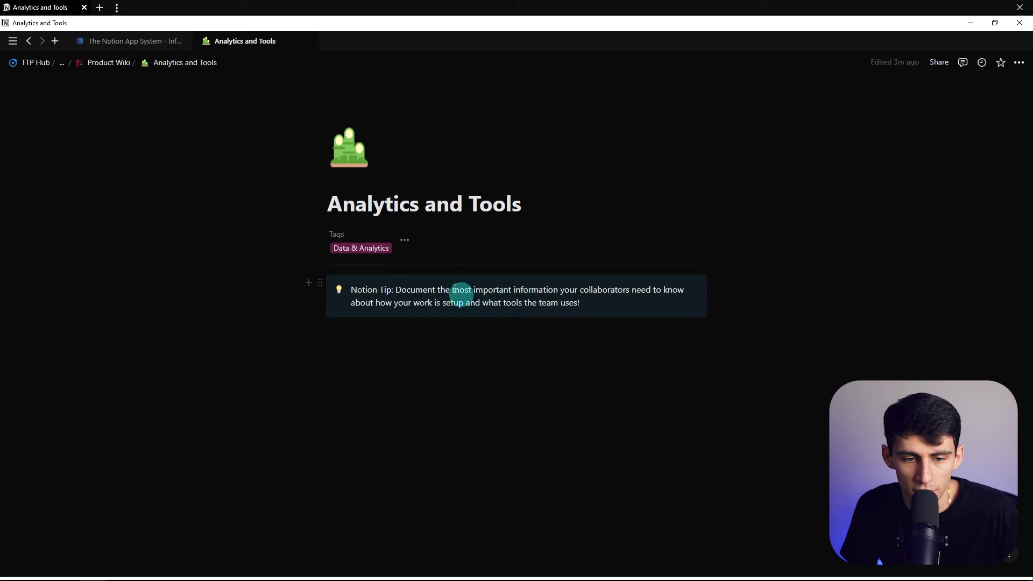
{"action": "left_click", "coordinate": [337, 234]}
{"action": "mouse_move", "coordinate": [415, 289]}
{"action": "left_click", "coordinate": [466, 306]}
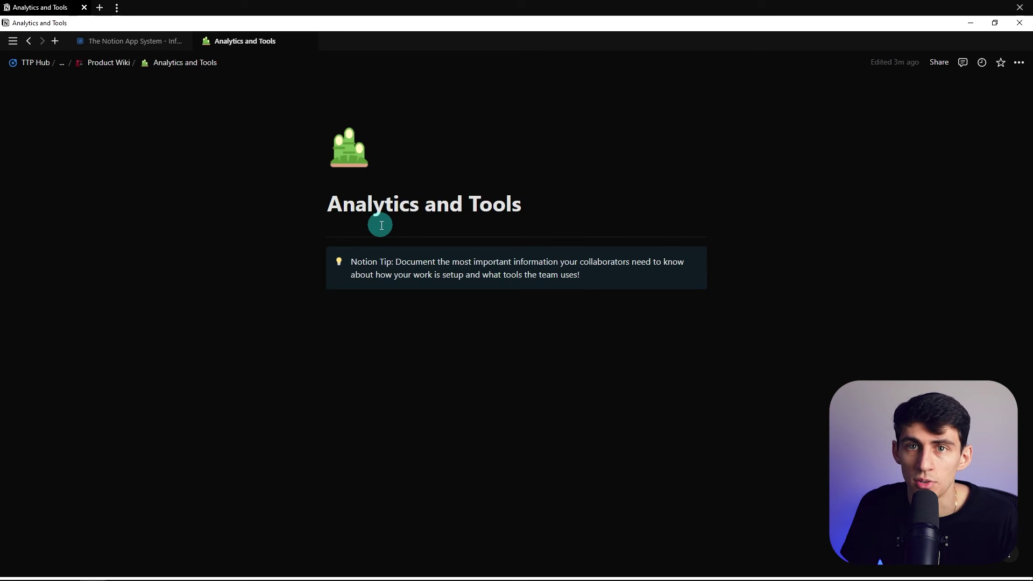
{"action": "key", "text": "ctrl+bracketleft"}
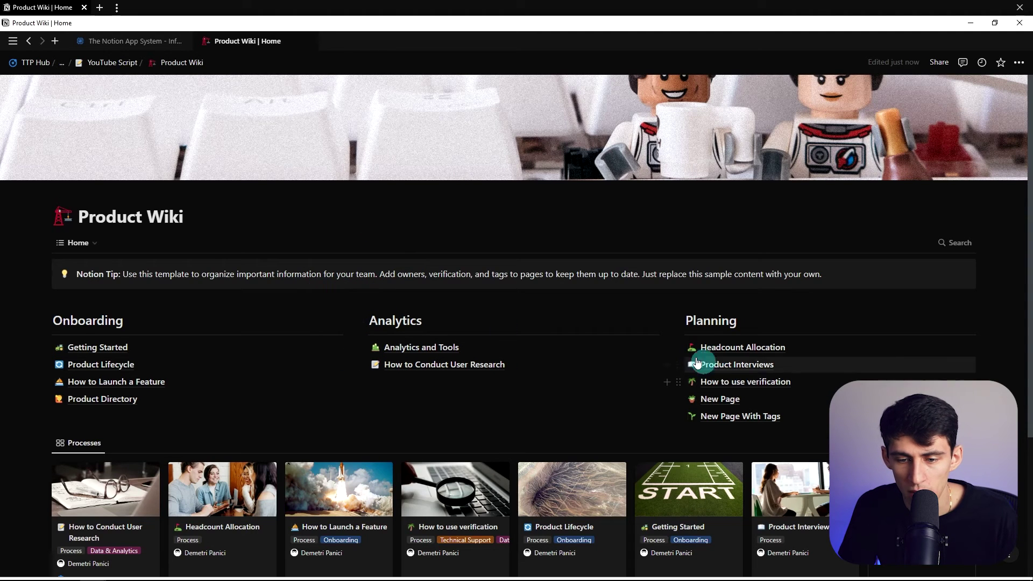
{"action": "right_click", "coordinate": [735, 348]}
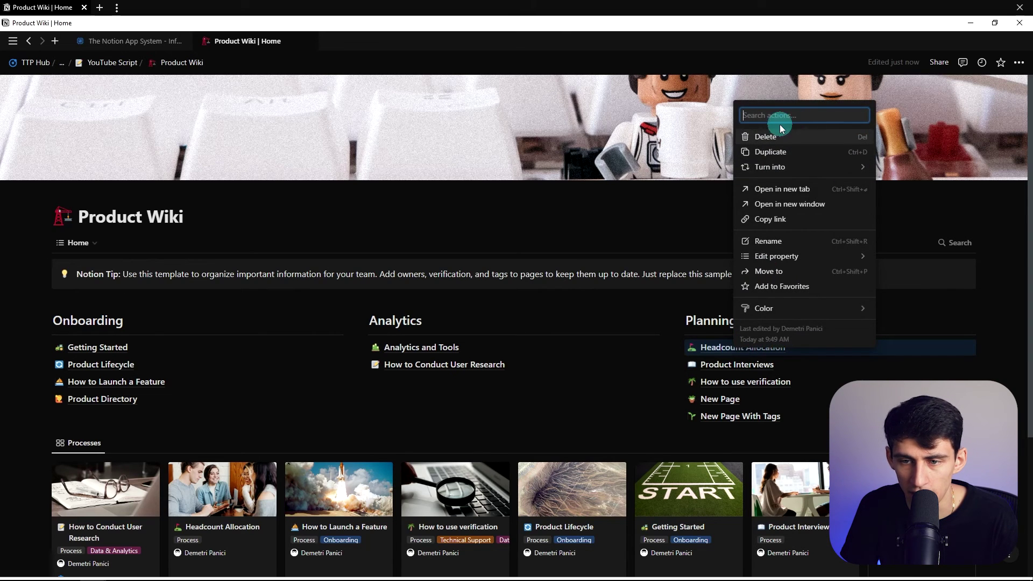
{"action": "left_click", "coordinate": [769, 137]}
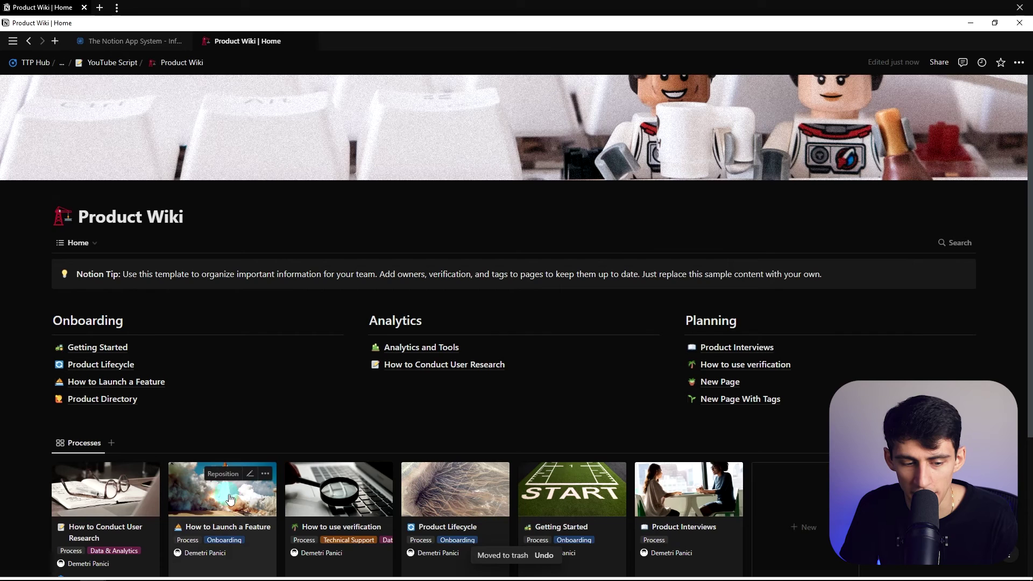
{"action": "left_click", "coordinate": [545, 557]}
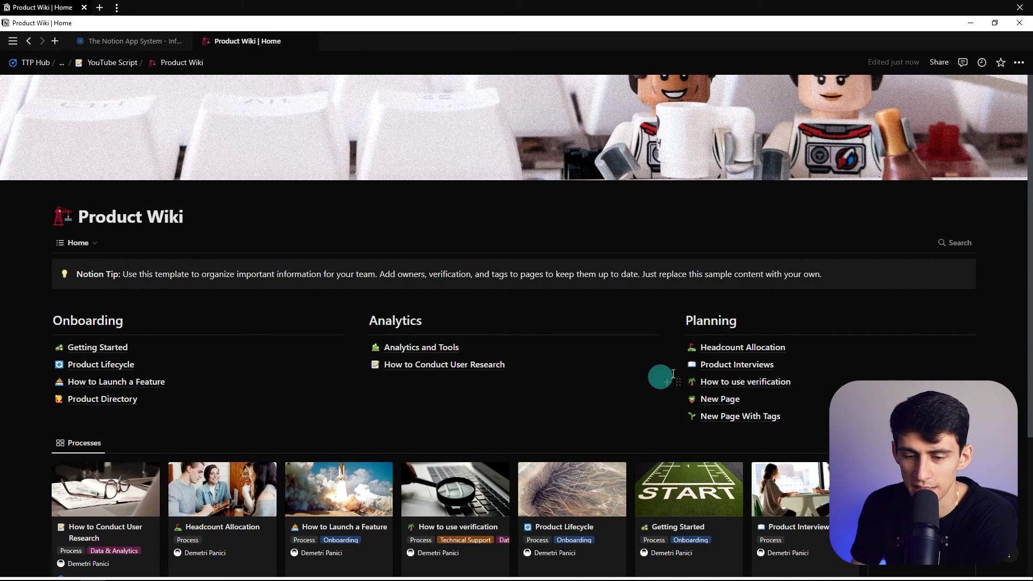
Open Headcount Allocation and its Customize page settings for Product Wiki pages
{"action": "left_click", "coordinate": [719, 347]}
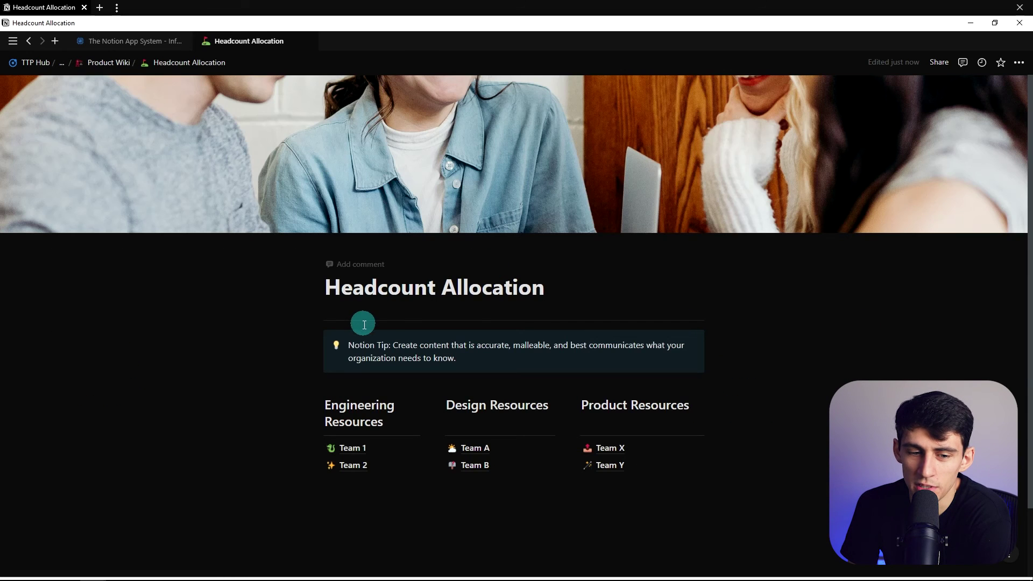
{"action": "left_click", "coordinate": [391, 320]}
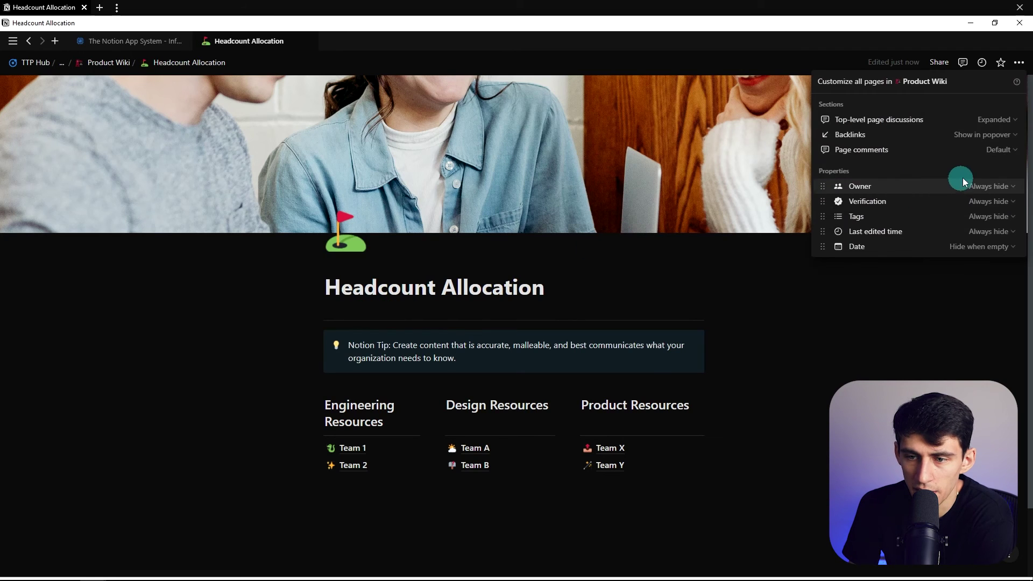
{"action": "left_click", "coordinate": [1019, 62]}
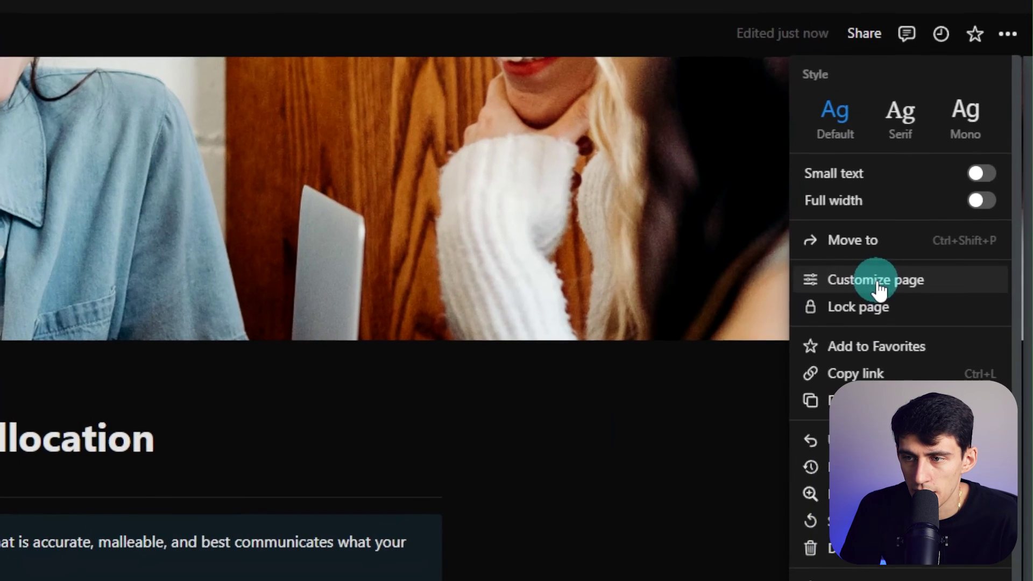
{"action": "left_click", "coordinate": [947, 199]}
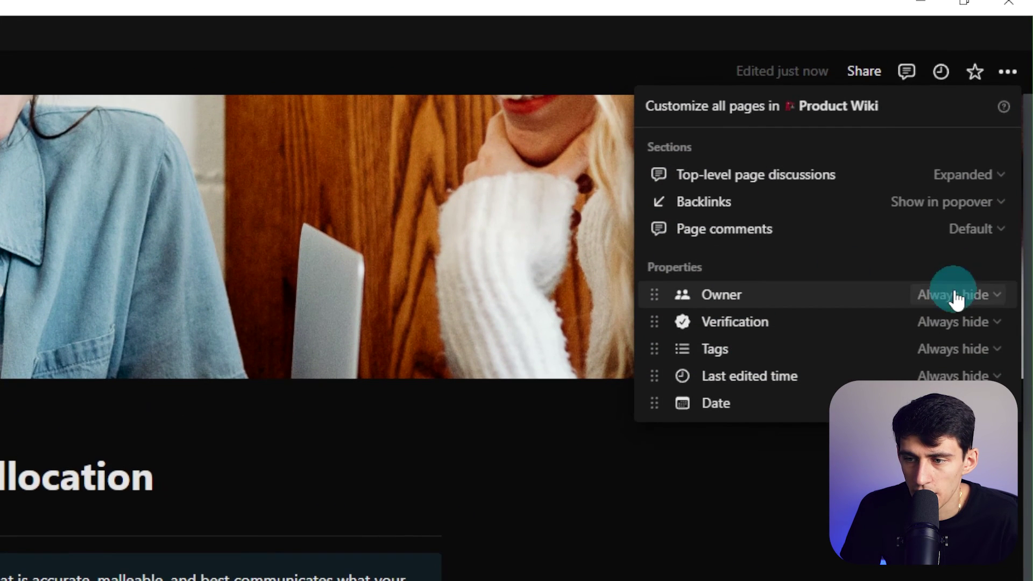
Set Owner, Verification, Tags, Last edited time and Date to Always show
{"action": "left_click", "coordinate": [976, 245]}
{"action": "left_click", "coordinate": [978, 247]}
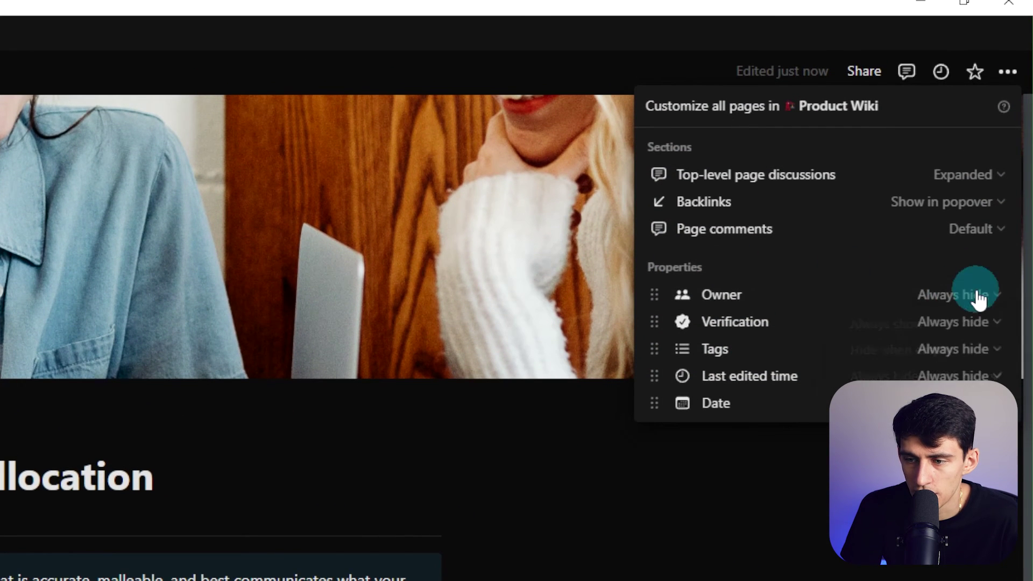
{"action": "left_click", "coordinate": [977, 296]}
{"action": "left_click", "coordinate": [931, 322]}
{"action": "left_click", "coordinate": [947, 325]}
{"action": "left_click", "coordinate": [947, 352]}
{"action": "left_click", "coordinate": [953, 349]}
{"action": "left_click", "coordinate": [947, 377]}
{"action": "left_click", "coordinate": [953, 375]}
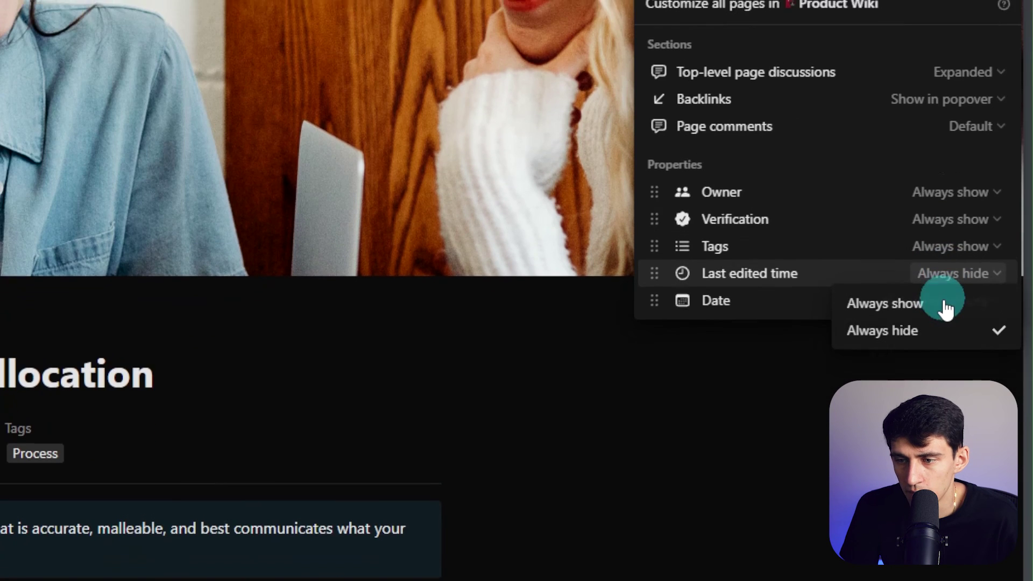
{"action": "left_click", "coordinate": [945, 304]}
{"action": "left_click", "coordinate": [963, 301]}
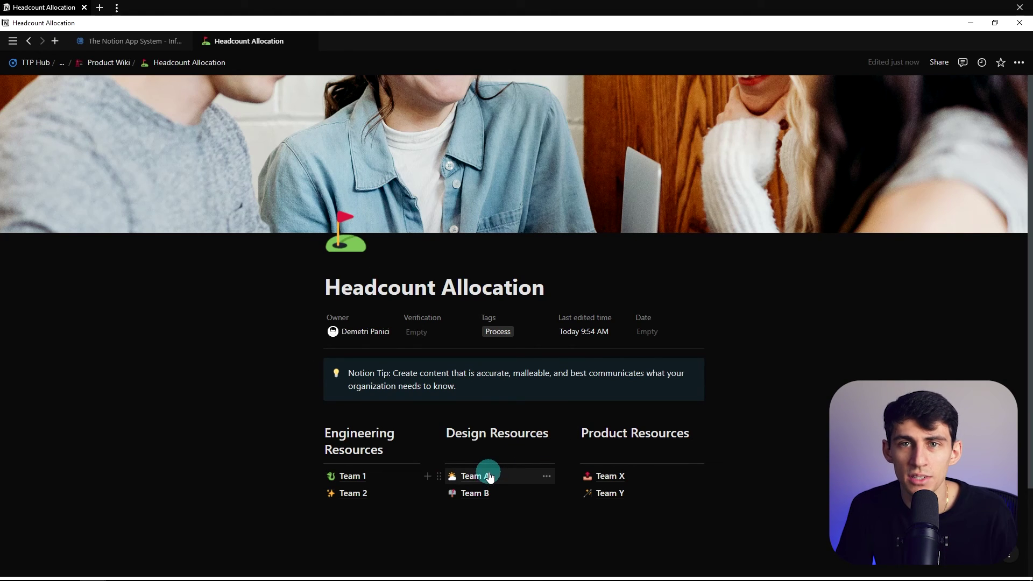
{"action": "left_click", "coordinate": [128, 70]}
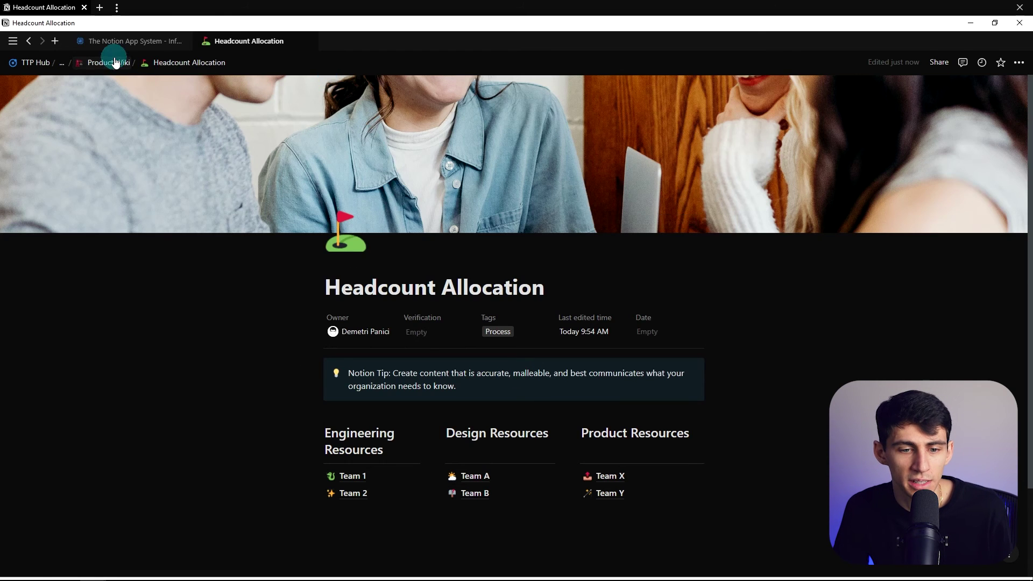
{"action": "left_click", "coordinate": [118, 41]}
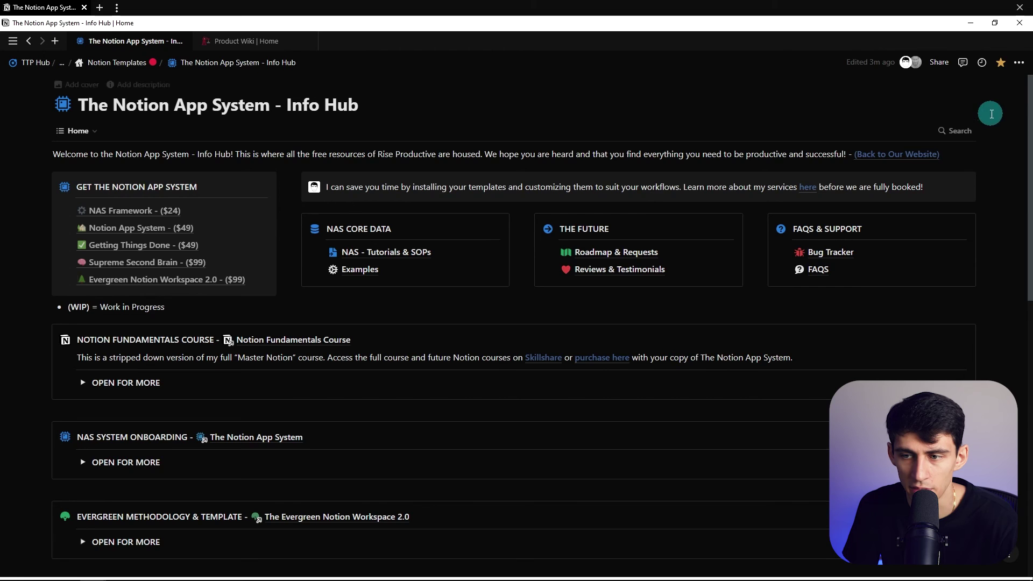
View the verified NAS - Tutorials & SOPs page, then return to the Info Hub page
{"action": "left_click", "coordinate": [955, 129]}
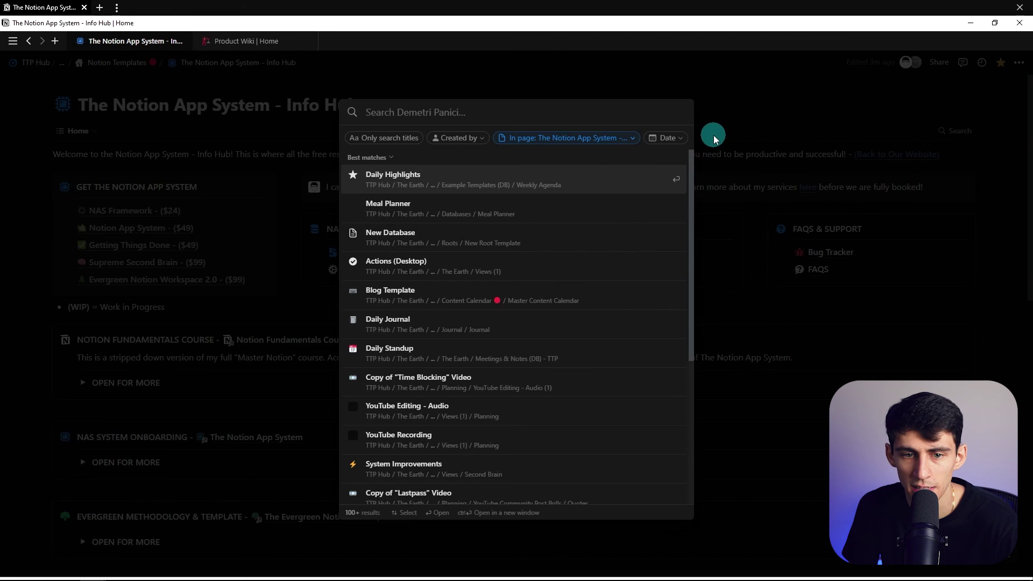
{"action": "scroll", "coordinate": [409, 318], "scroll_direction": "down", "scroll_amount": 5}
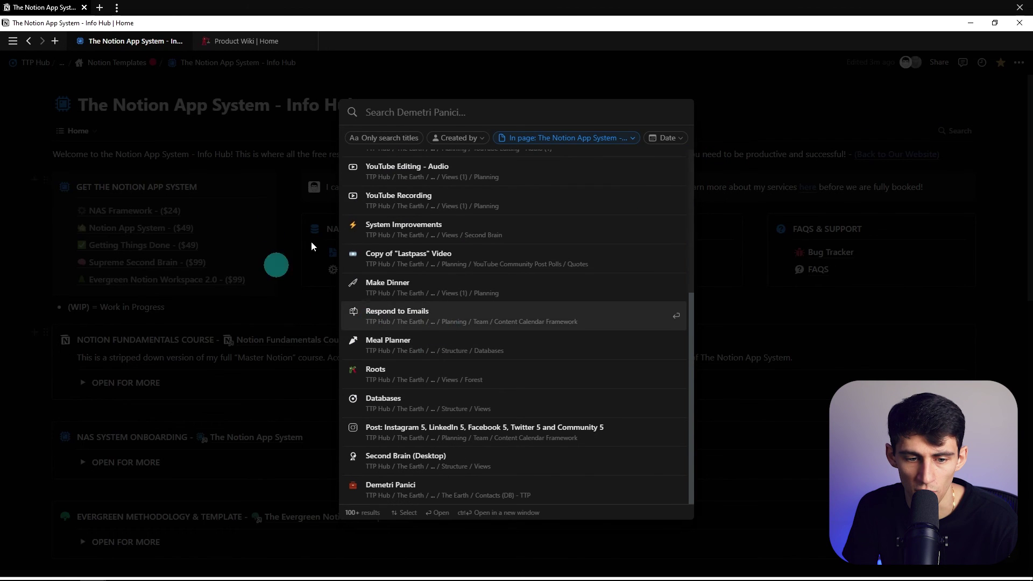
{"action": "left_click", "coordinate": [710, 253]}
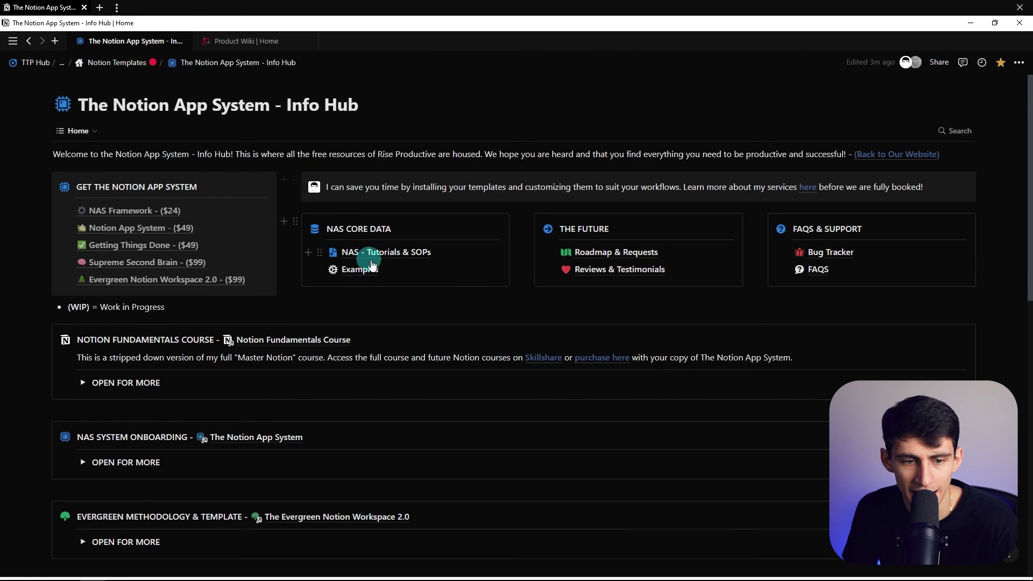
{"action": "left_click", "coordinate": [372, 254]}
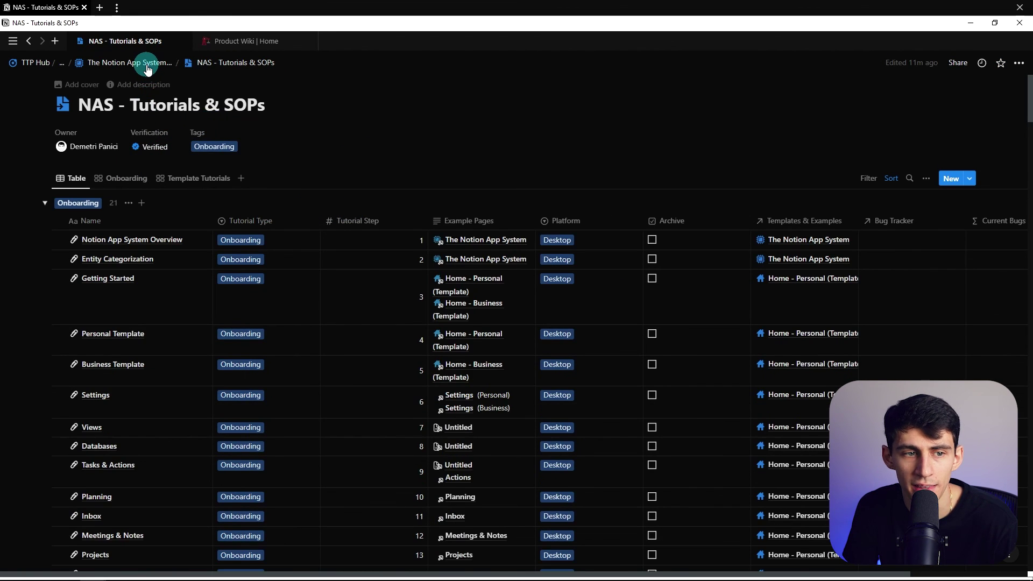
{"action": "left_click", "coordinate": [148, 63]}
{"action": "scroll", "coordinate": [396, 242], "scroll_direction": "down", "scroll_amount": 2}
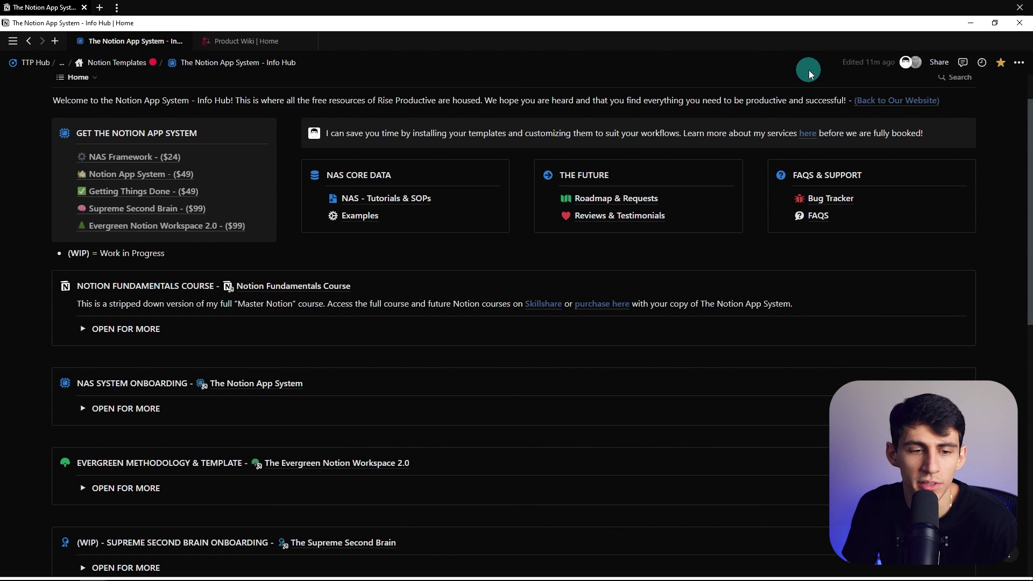
{"action": "scroll", "coordinate": [694, 188], "scroll_direction": "up", "scroll_amount": 2}
{"action": "scroll", "coordinate": [694, 188], "scroll_direction": "down", "scroll_amount": 2}
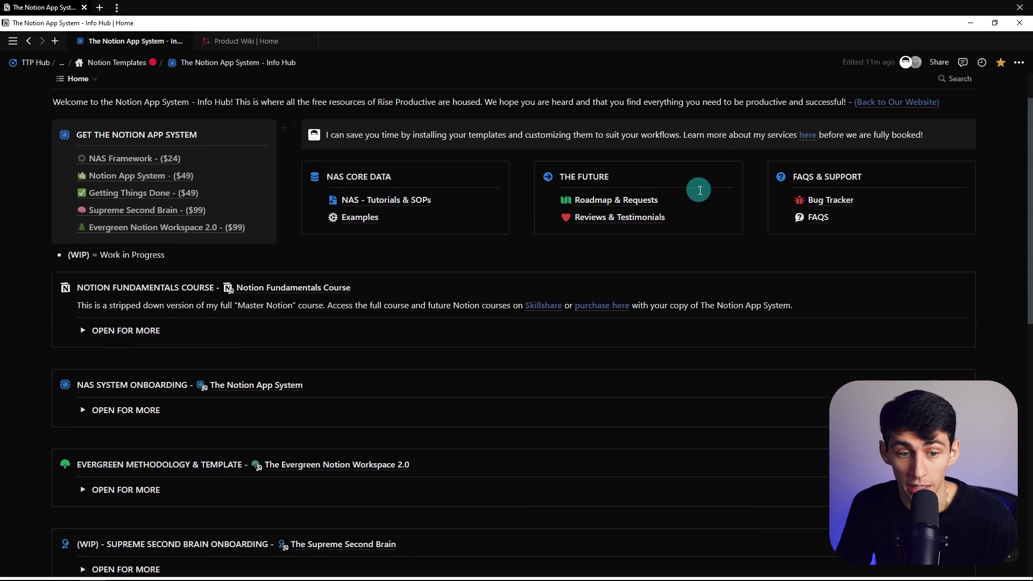